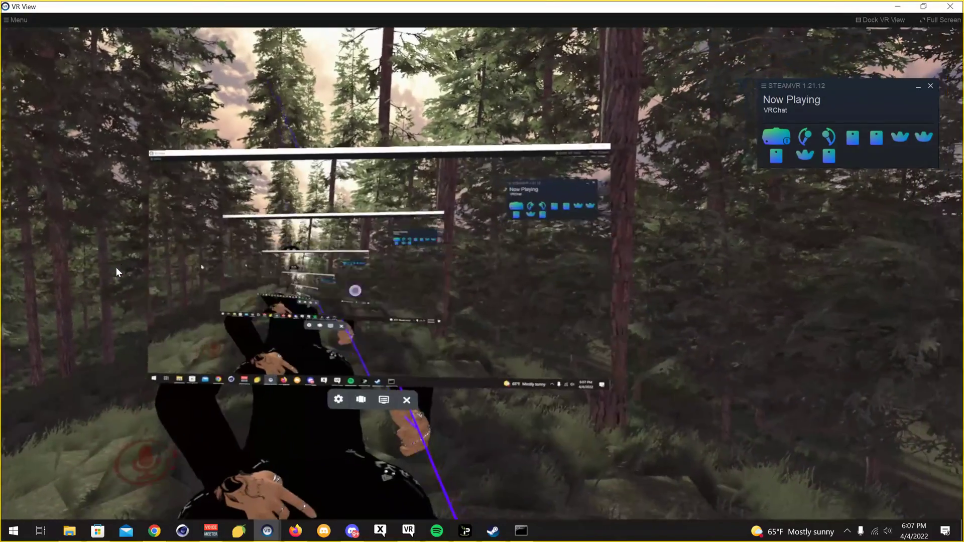
- Switch to Chrome, download MelonLoader.Installer.exe from the MelonLoader.Installer 3.0.7 release page and run it
{"action": "left_click", "coordinate": [70, 534]}
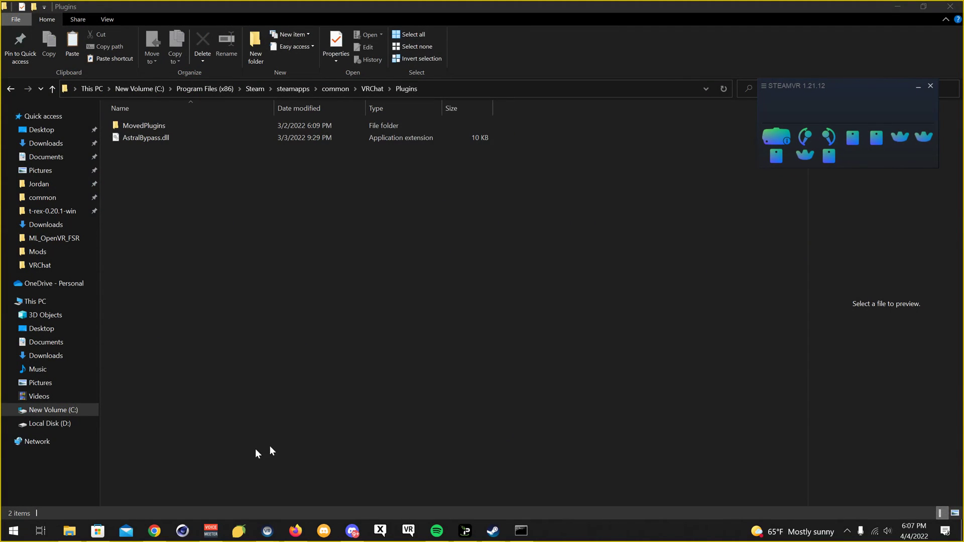
{"action": "left_click", "coordinate": [155, 531]}
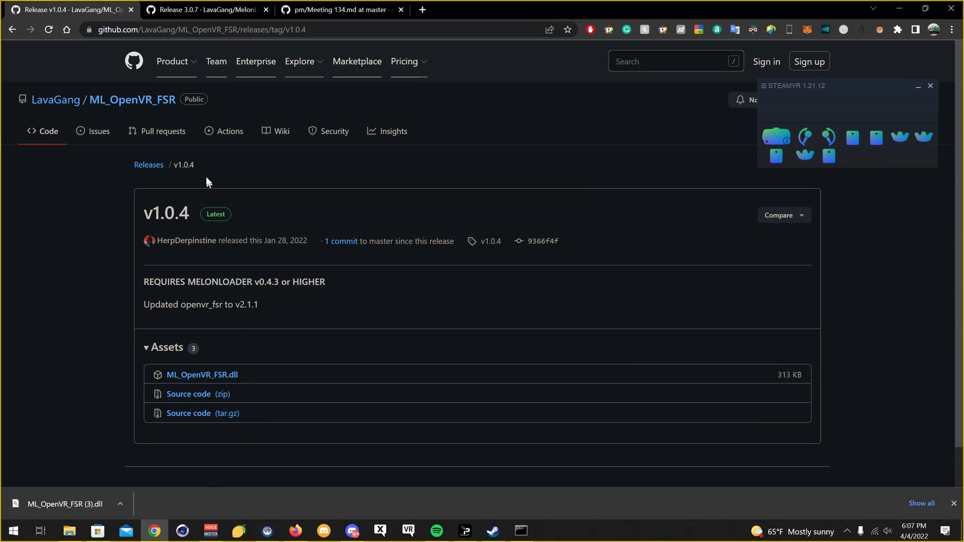
{"action": "left_click", "coordinate": [205, 10]}
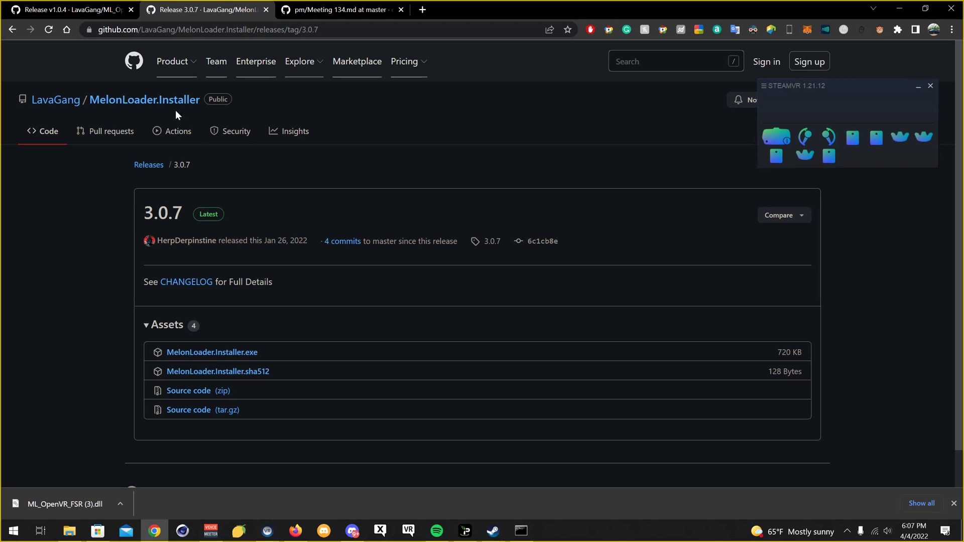
{"action": "left_click", "coordinate": [169, 327]}
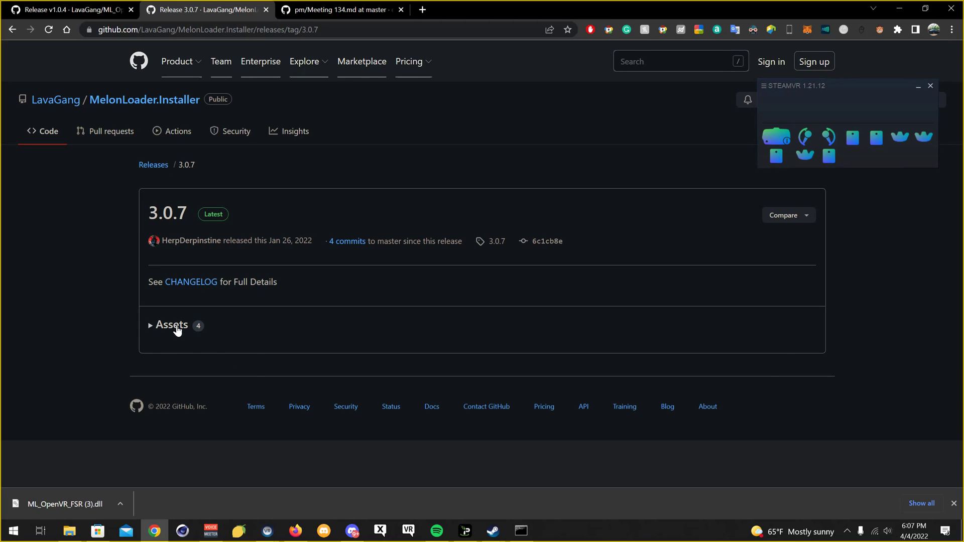
{"action": "left_click", "coordinate": [176, 330]}
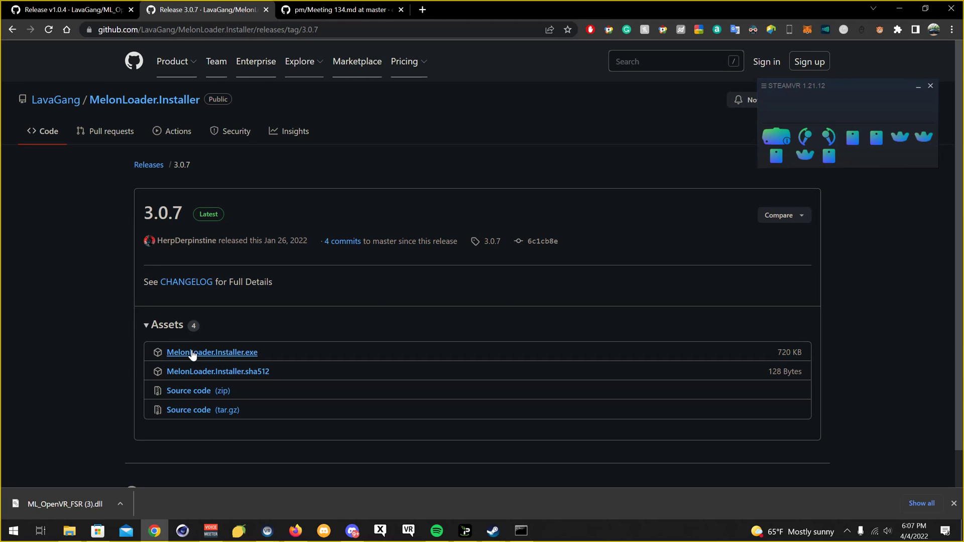
{"action": "left_click", "coordinate": [207, 354]}
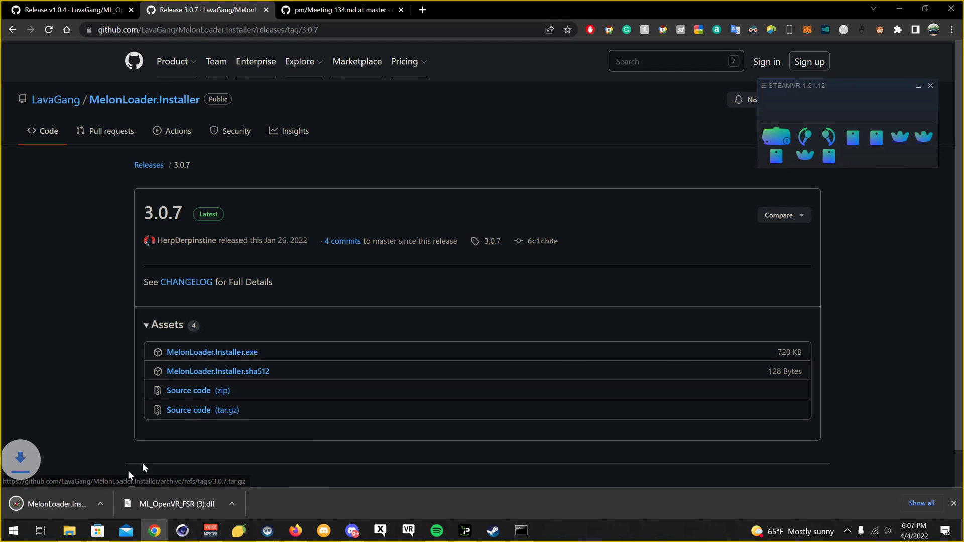
{"action": "left_click", "coordinate": [110, 504]}
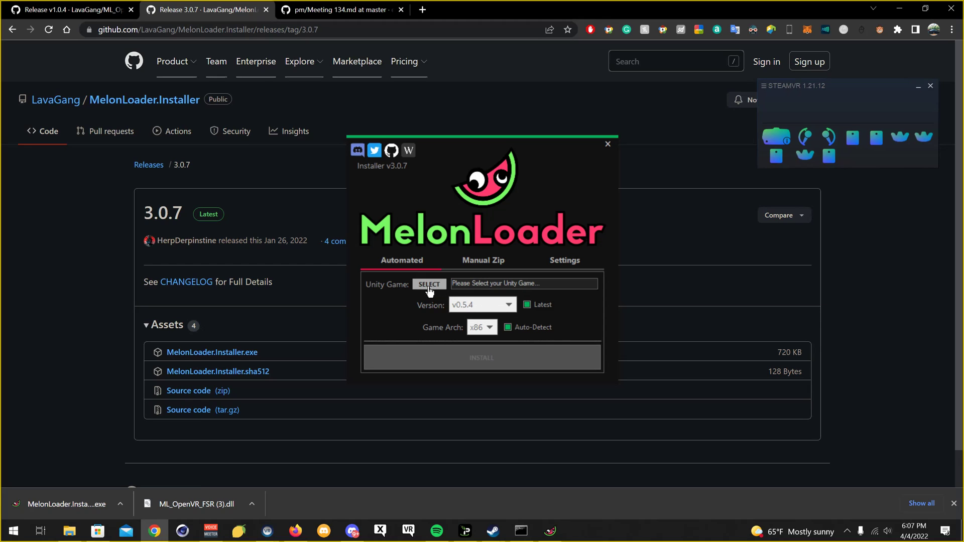
- Browse for the Unity game in the MelonLoader installer, going to C:\Program Files (x86)\Steam\steamapps\common
{"action": "left_click", "coordinate": [429, 285]}
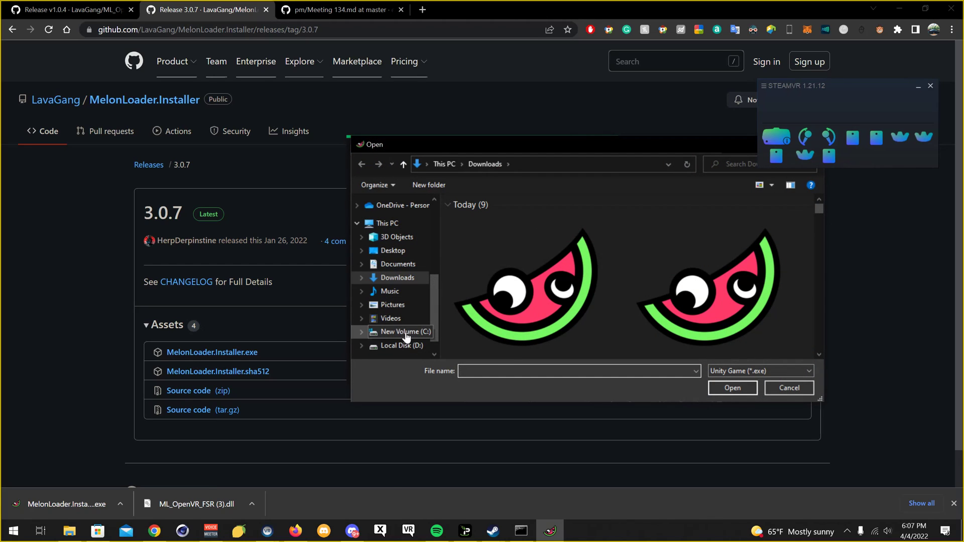
{"action": "left_click", "coordinate": [409, 332]}
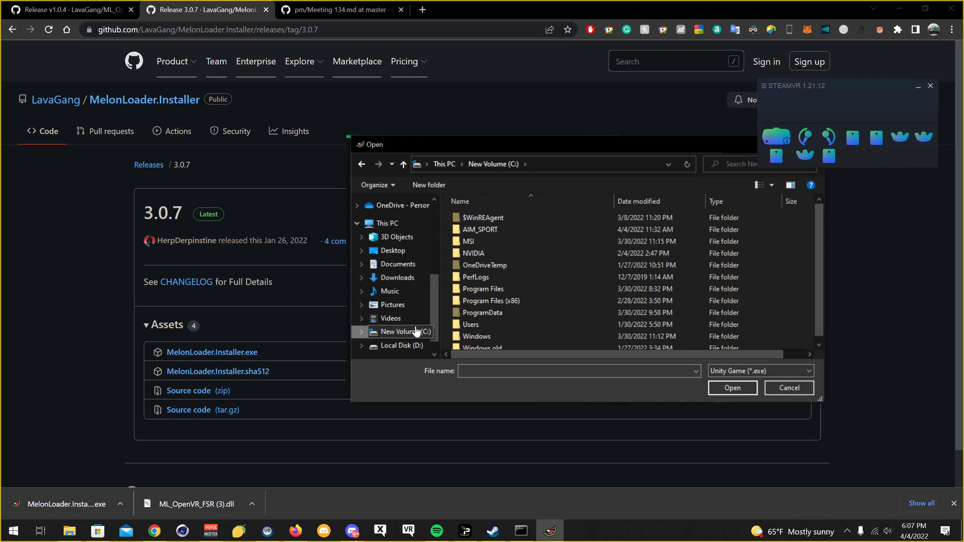
{"action": "left_click", "coordinate": [389, 223]}
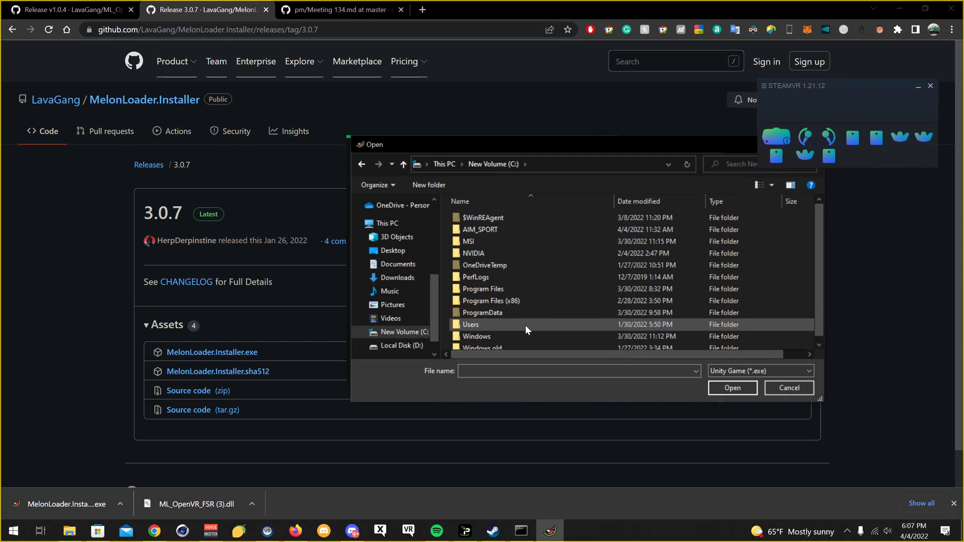
{"action": "double_click", "coordinate": [521, 300]}
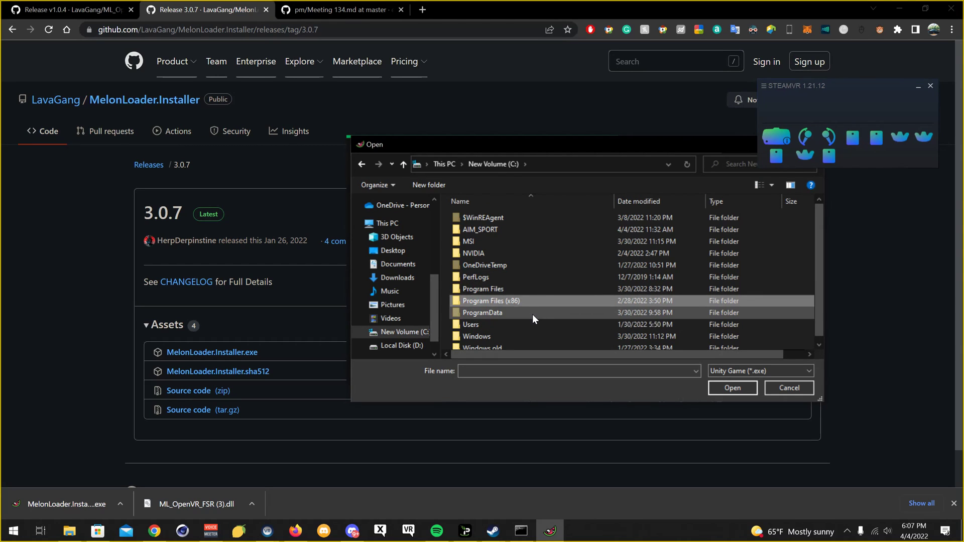
{"action": "scroll", "coordinate": [497, 238], "scroll_direction": "down", "scroll_amount": 6}
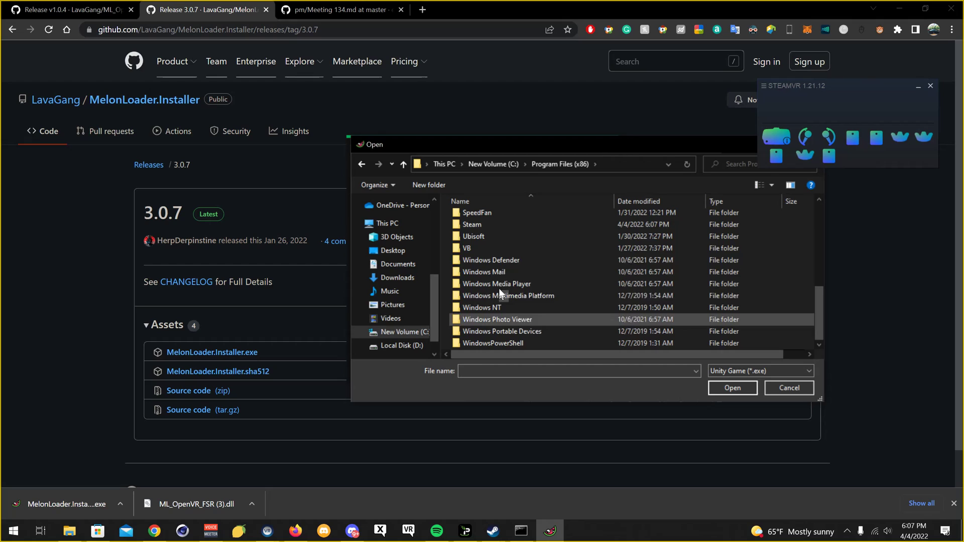
{"action": "scroll", "coordinate": [489, 235], "scroll_direction": "up", "scroll_amount": 1}
{"action": "double_click", "coordinate": [484, 252]}
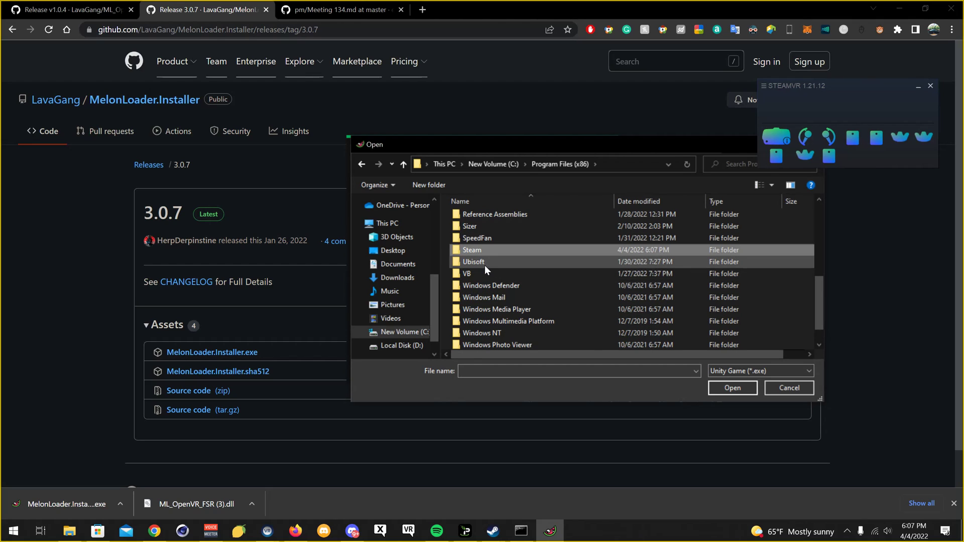
{"action": "scroll", "coordinate": [497, 279], "scroll_direction": "down", "scroll_amount": 3}
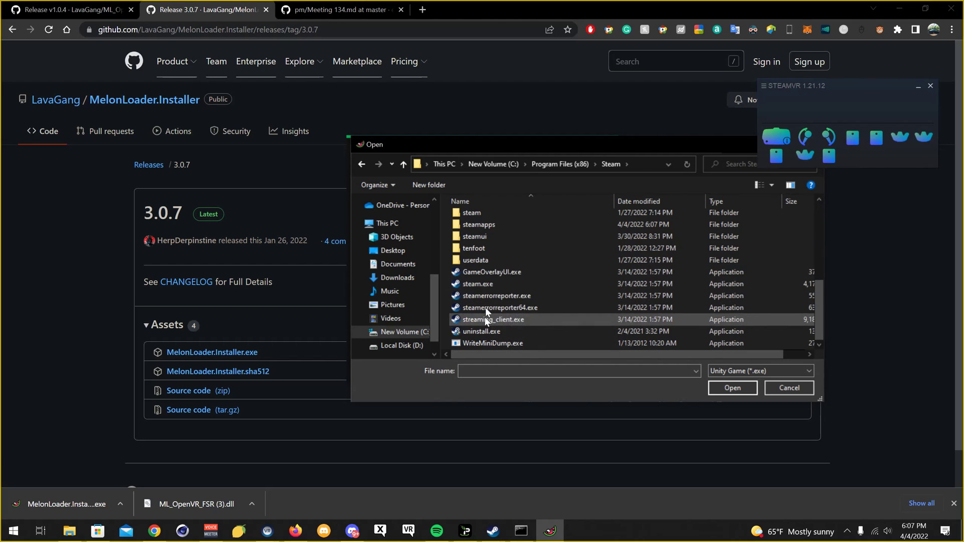
{"action": "left_click", "coordinate": [489, 225]}
{"action": "double_click", "coordinate": [495, 216]}
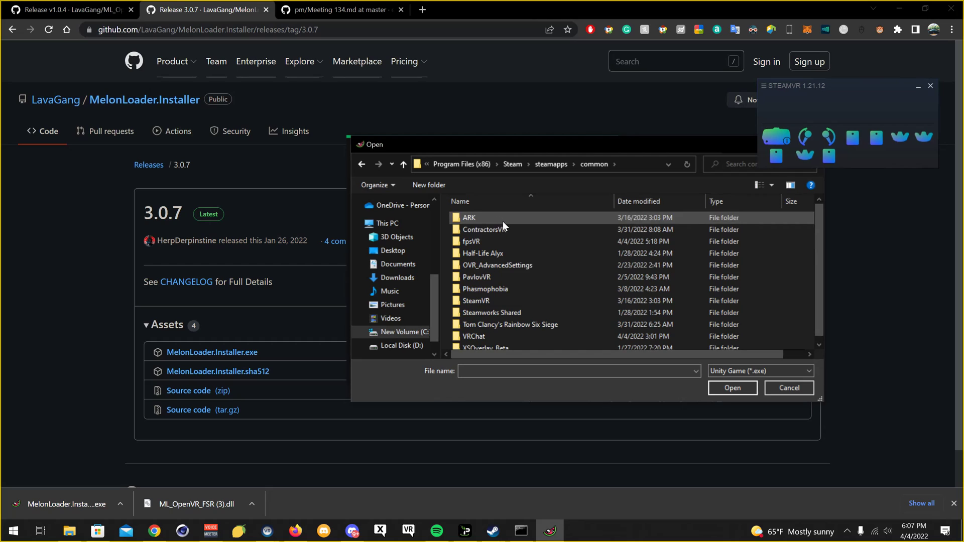
- Choose VRChat.exe from the VRChat folder as the Unity game and close the MelonLoader installer
{"action": "double_click", "coordinate": [482, 330]}
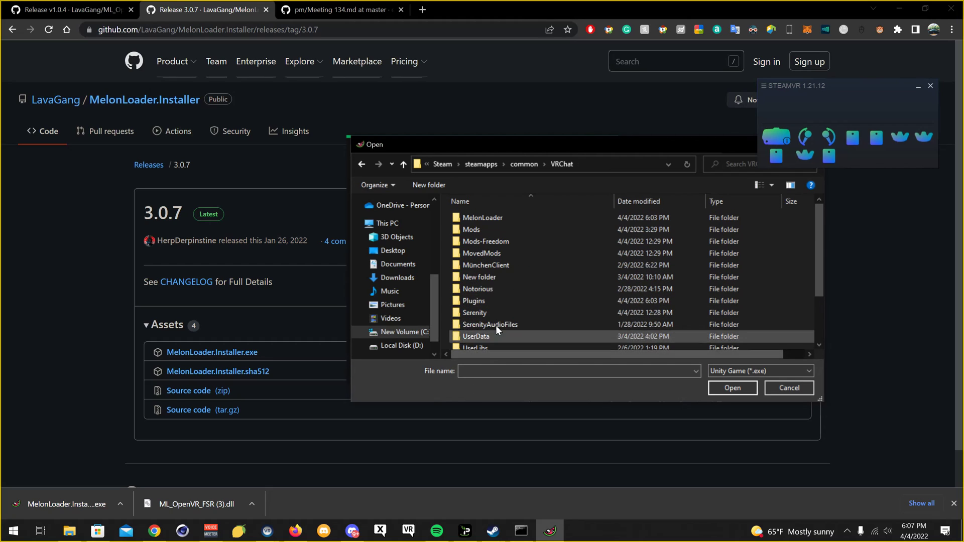
{"action": "scroll", "coordinate": [522, 244], "scroll_direction": "down", "scroll_amount": 2}
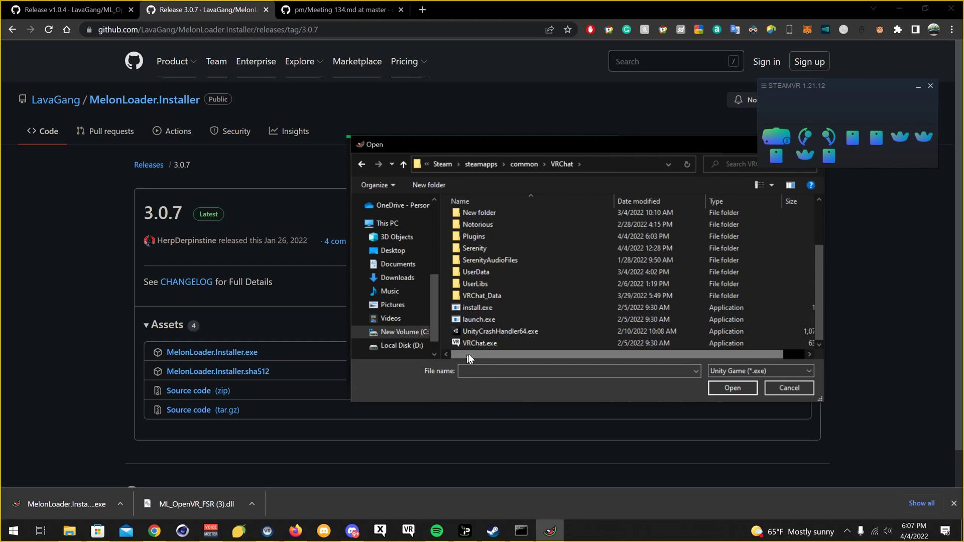
{"action": "left_click", "coordinate": [479, 342]}
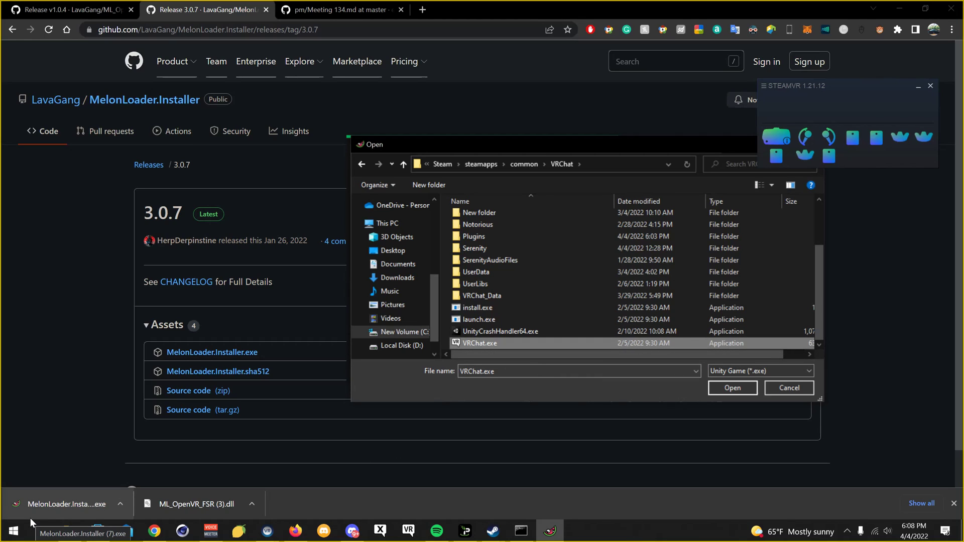
{"action": "left_click", "coordinate": [484, 346]}
{"action": "left_click", "coordinate": [732, 388]}
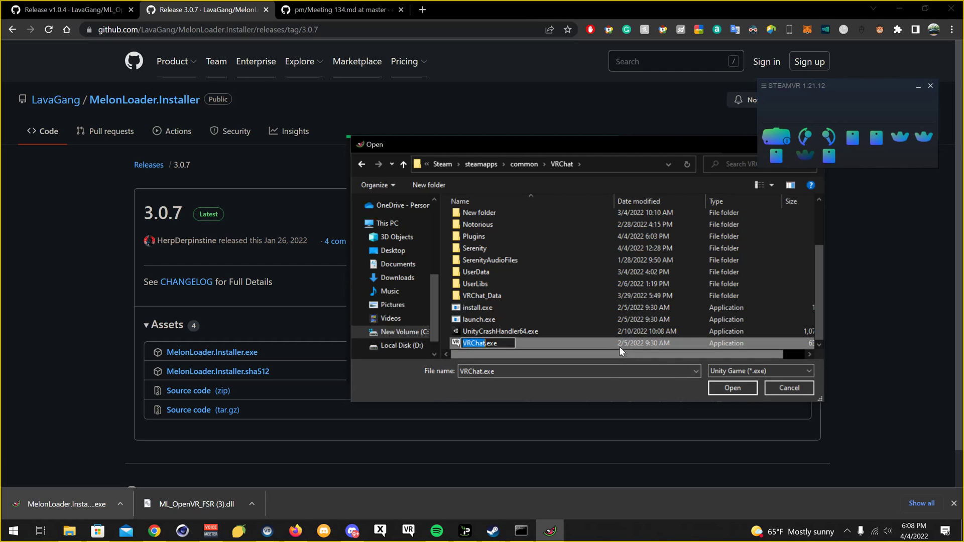
{"action": "left_click", "coordinate": [732, 388]}
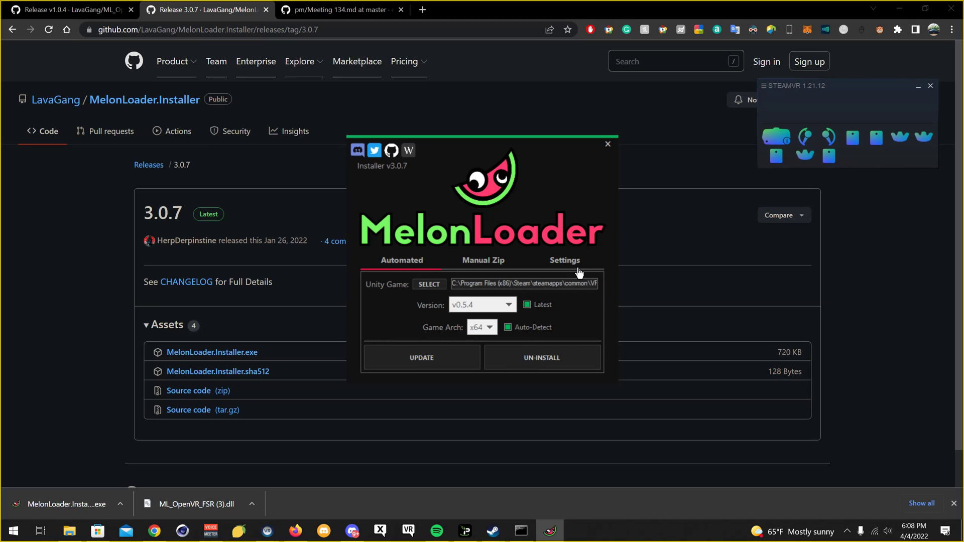
{"action": "left_click", "coordinate": [608, 144]}
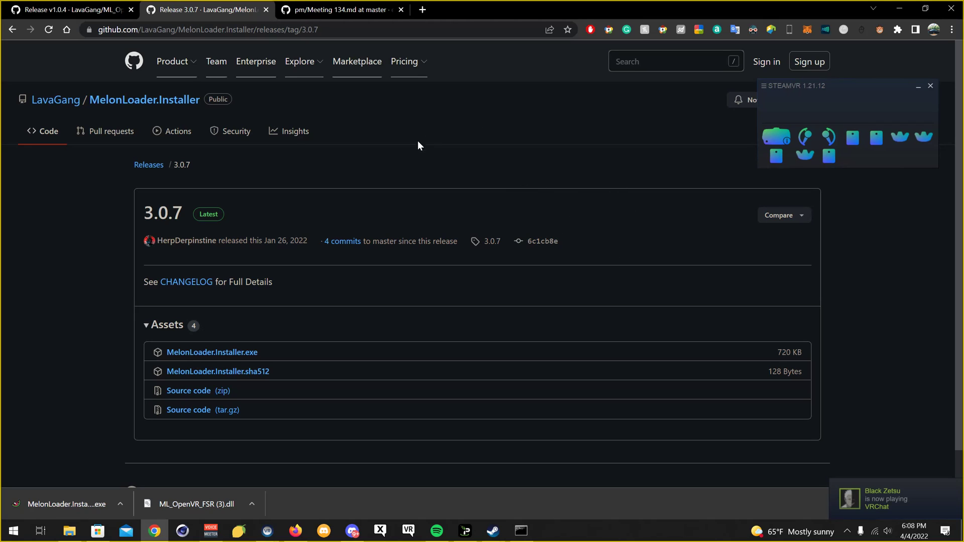
- Start downloading ML_OpenVR_FSR.dll from the ML_OpenVR_FSR v1.0.4 release page and discard the download
{"action": "left_click", "coordinate": [84, 11]}
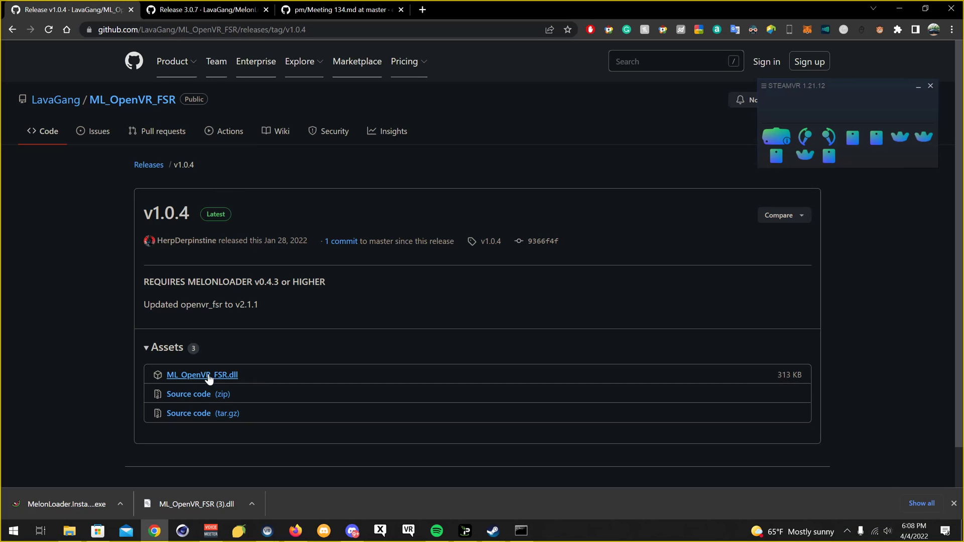
{"action": "left_click", "coordinate": [216, 377]}
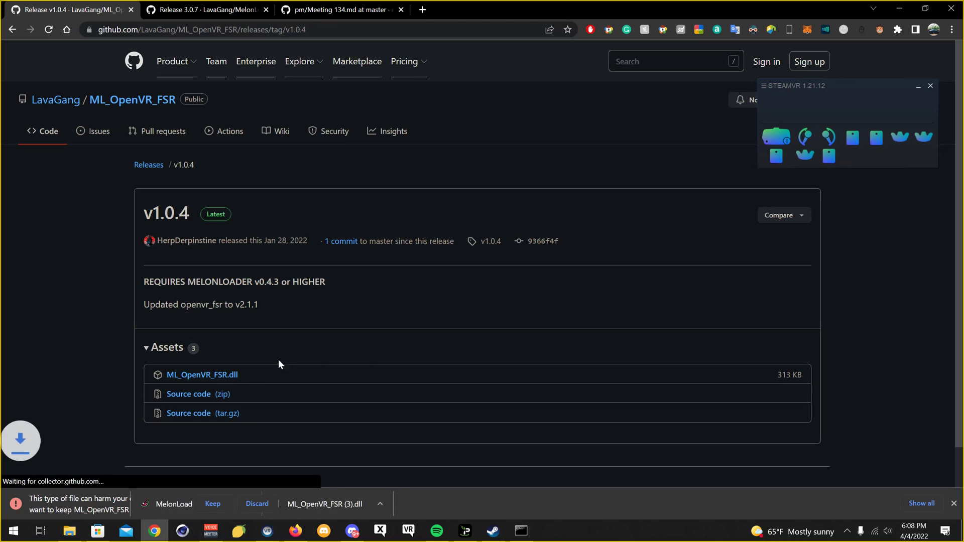
{"action": "left_click", "coordinate": [257, 504]}
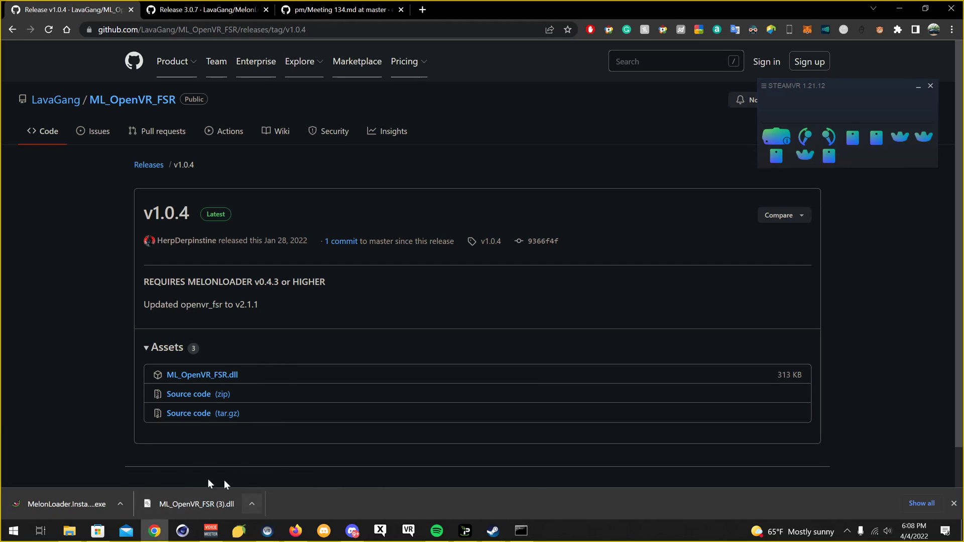
- Switch to File Explorer and go up from Plugins to the VRChat game folder
{"action": "left_click", "coordinate": [70, 531]}
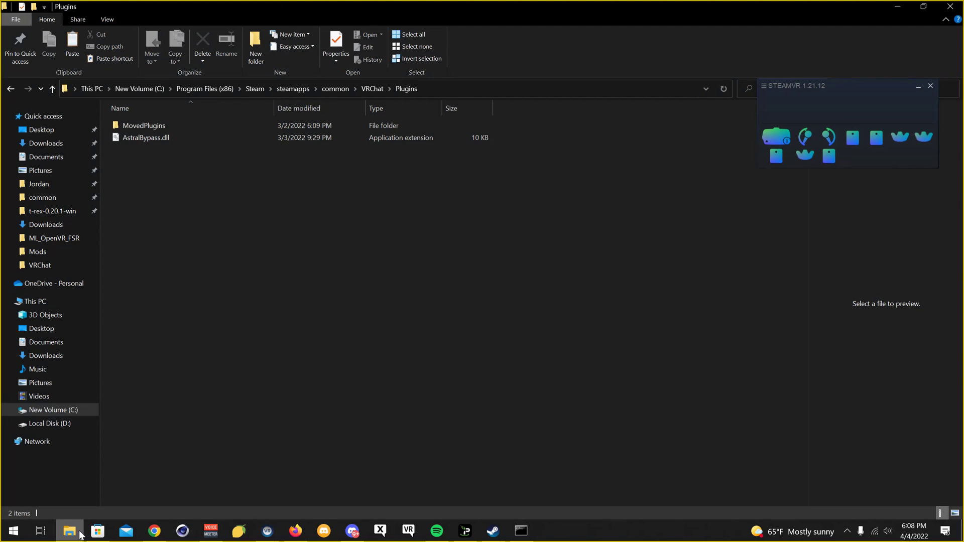
{"action": "left_click", "coordinate": [364, 90]}
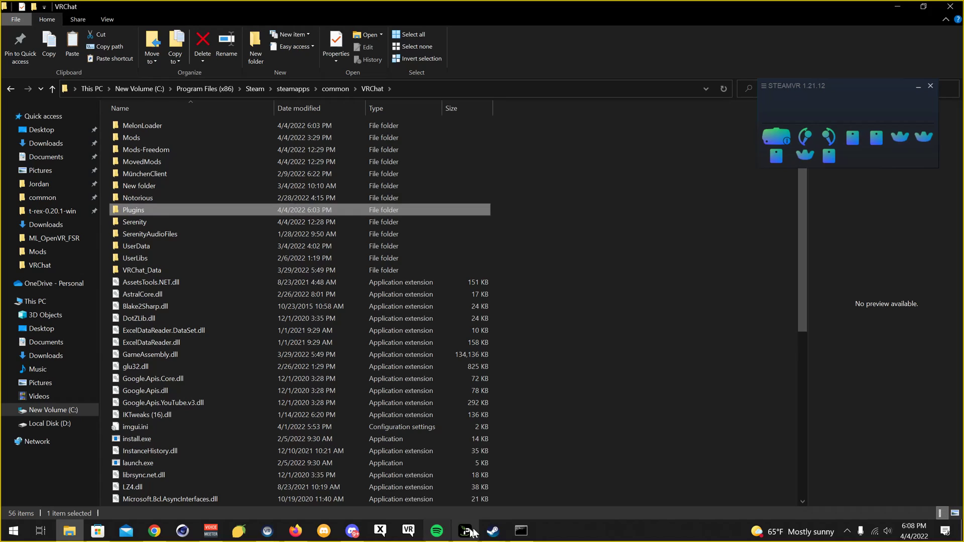
- Switch to Steam, close the old VRChat properties window and reopen VRChat's properties from the library at the local files settings
{"action": "left_click", "coordinate": [494, 531]}
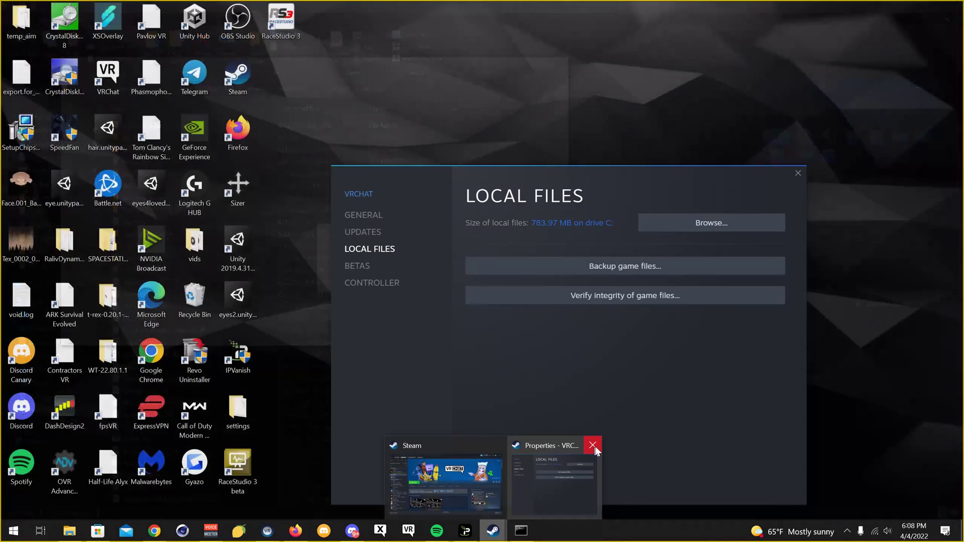
{"action": "left_click", "coordinate": [589, 451]}
{"action": "left_click", "coordinate": [518, 484]}
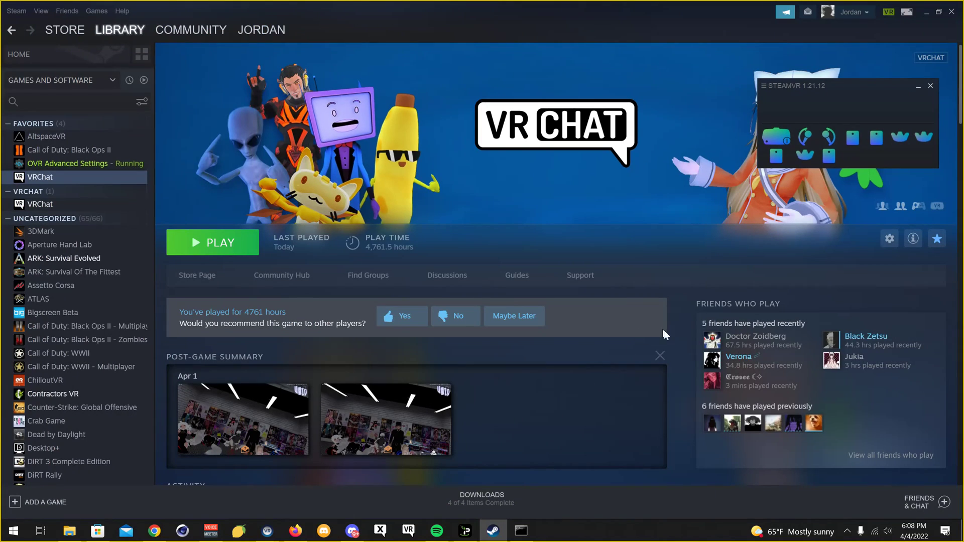
{"action": "left_click", "coordinate": [124, 31]}
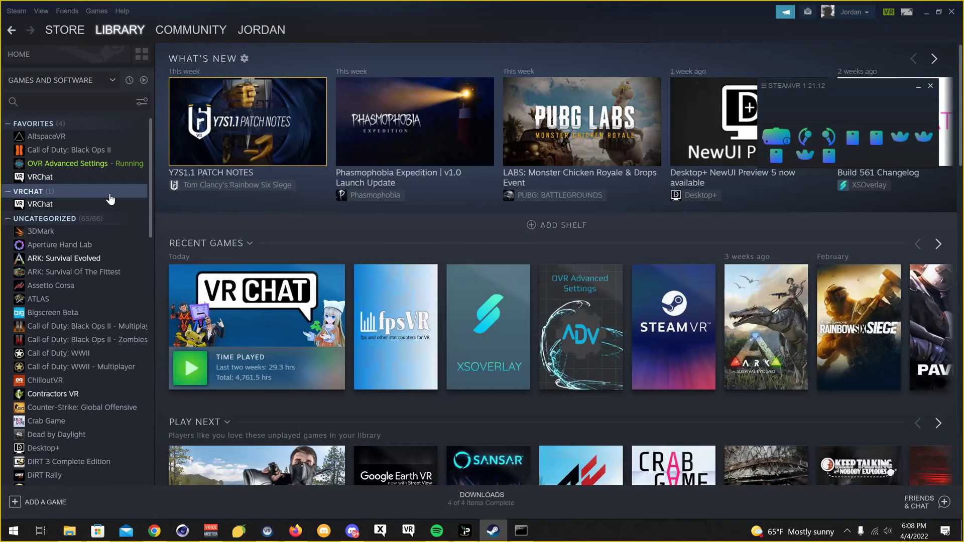
{"action": "right_click", "coordinate": [73, 177]}
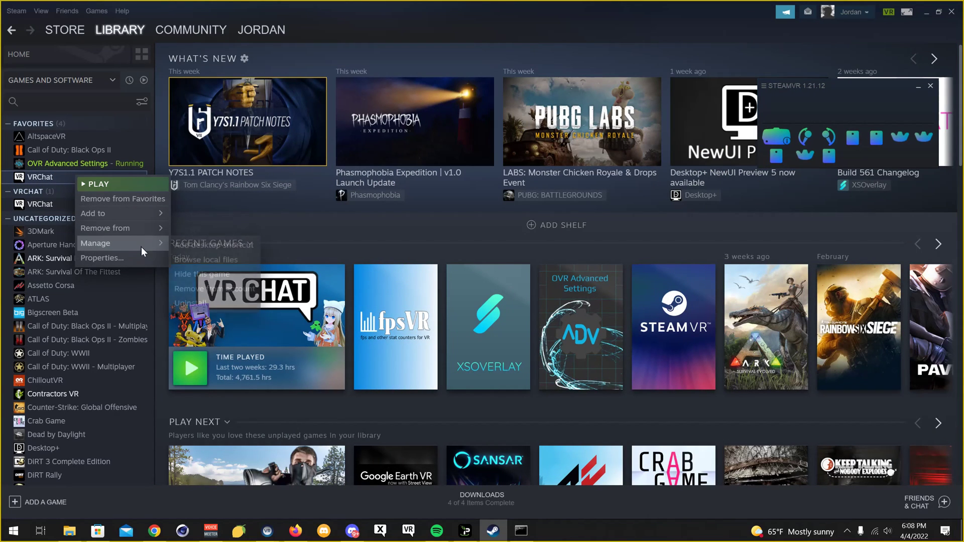
{"action": "left_click", "coordinate": [121, 257]}
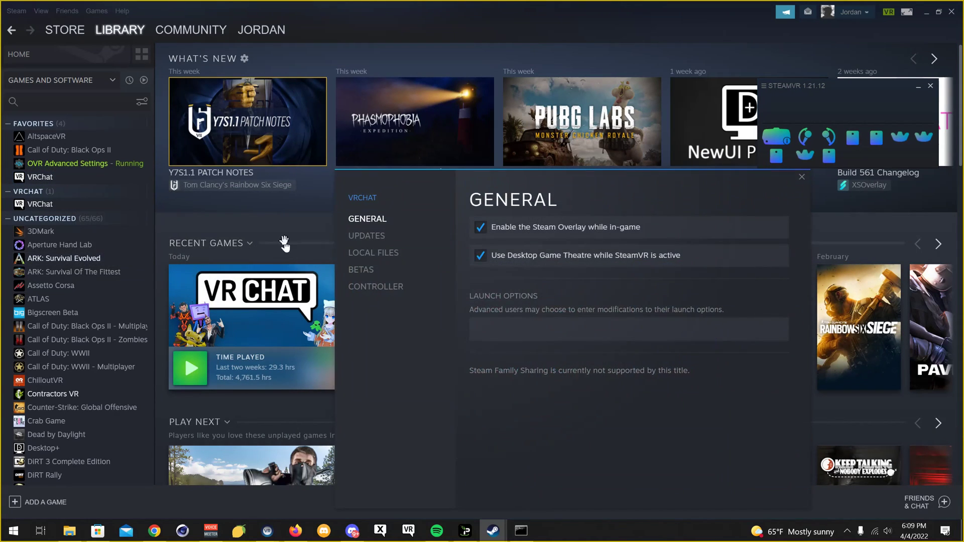
{"action": "left_click", "coordinate": [374, 253]}
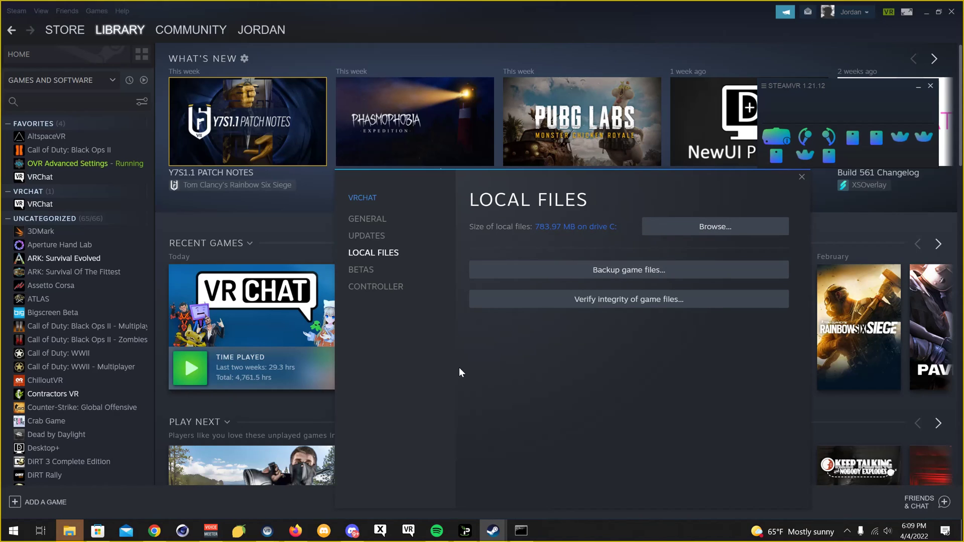
- Return to File Explorer, maximize the VRChat folder window and open the Plugins folder
{"action": "left_click", "coordinate": [70, 532]}
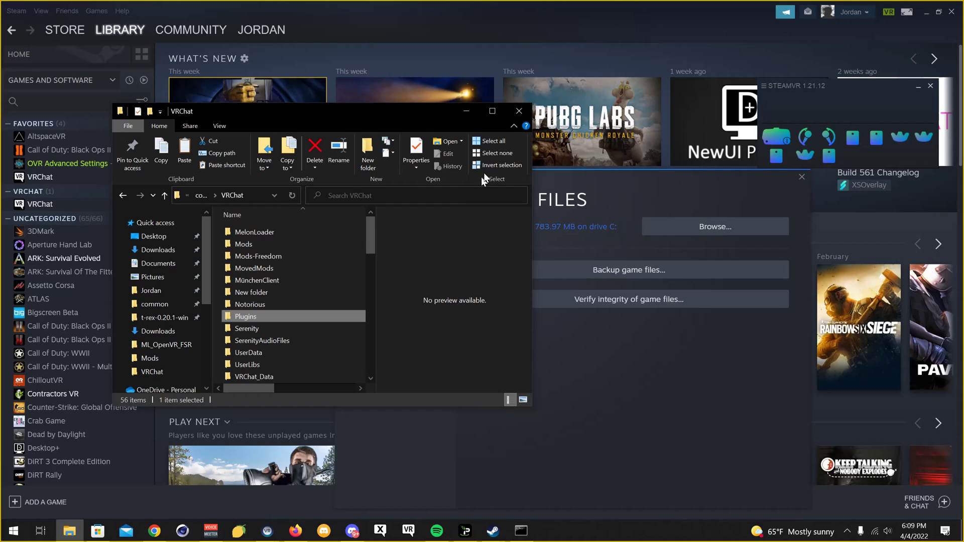
{"action": "left_click", "coordinate": [493, 111]}
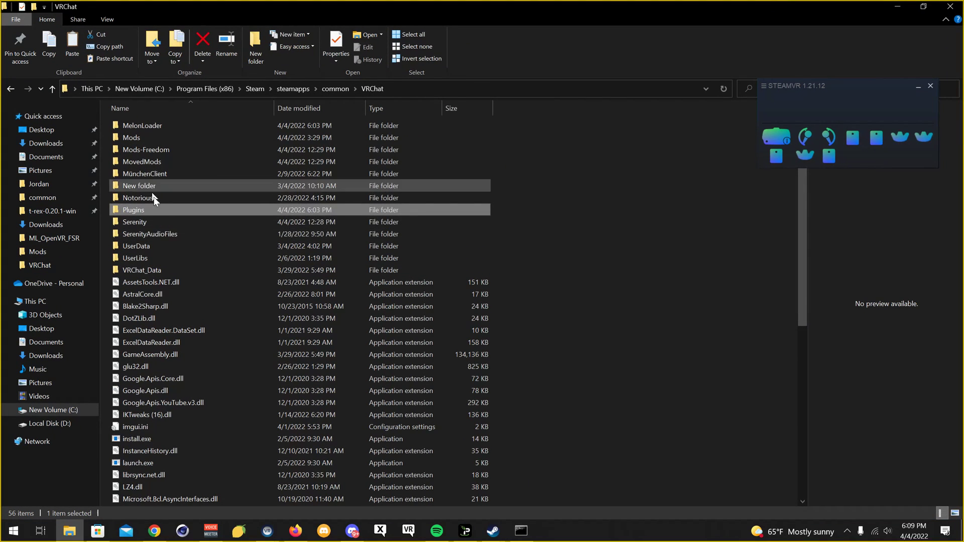
{"action": "key", "text": "Return"}
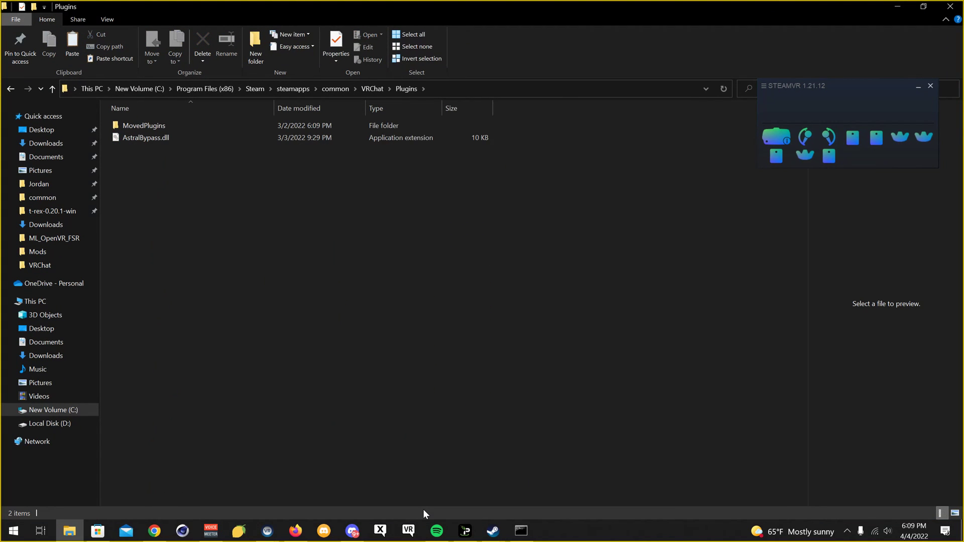
- Return from the browser to File Explorer and paste the copied ML_OpenVR_FSR.dll into VRChat's Plugins folder
{"action": "left_click", "coordinate": [154, 535]}
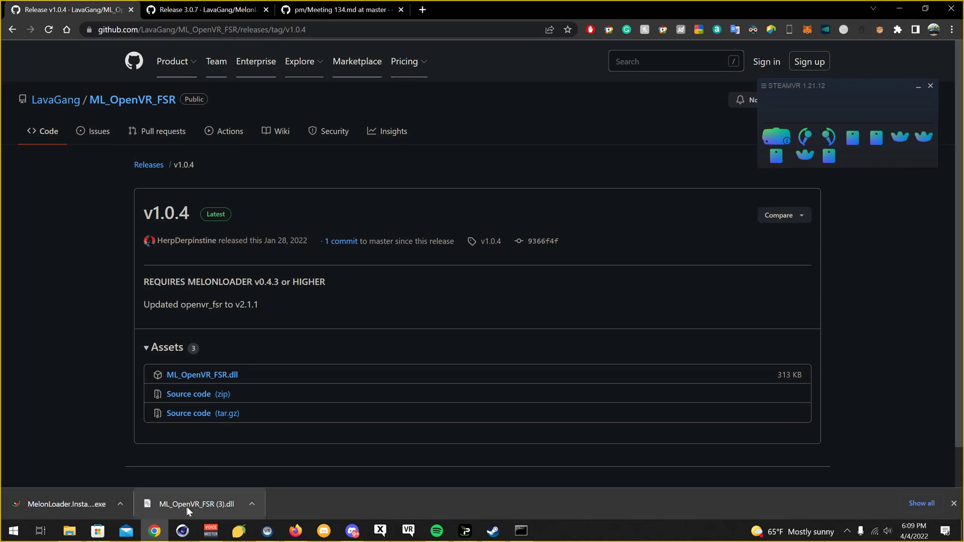
{"action": "left_click", "coordinate": [69, 531]}
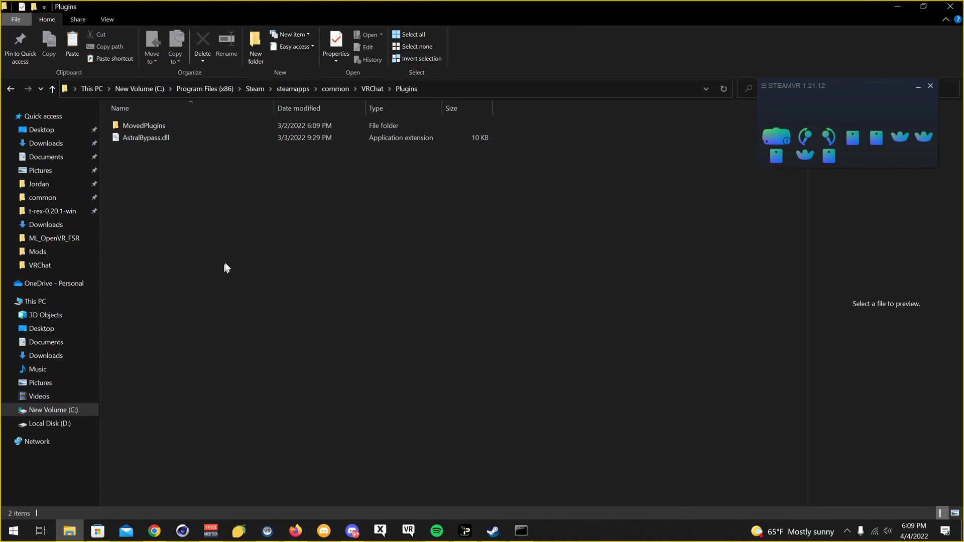
{"action": "right_click", "coordinate": [226, 262]}
{"action": "left_click", "coordinate": [249, 342]}
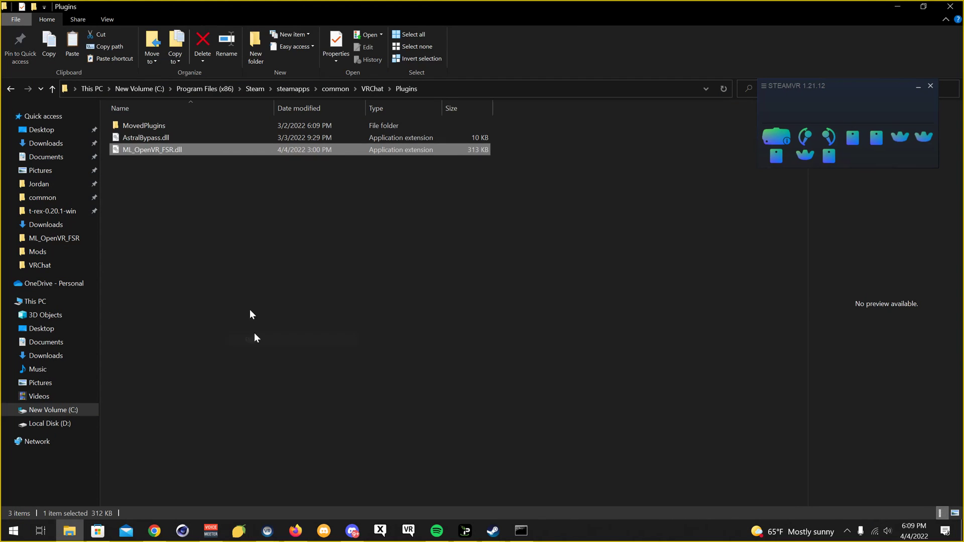
{"action": "left_click", "coordinate": [185, 209]}
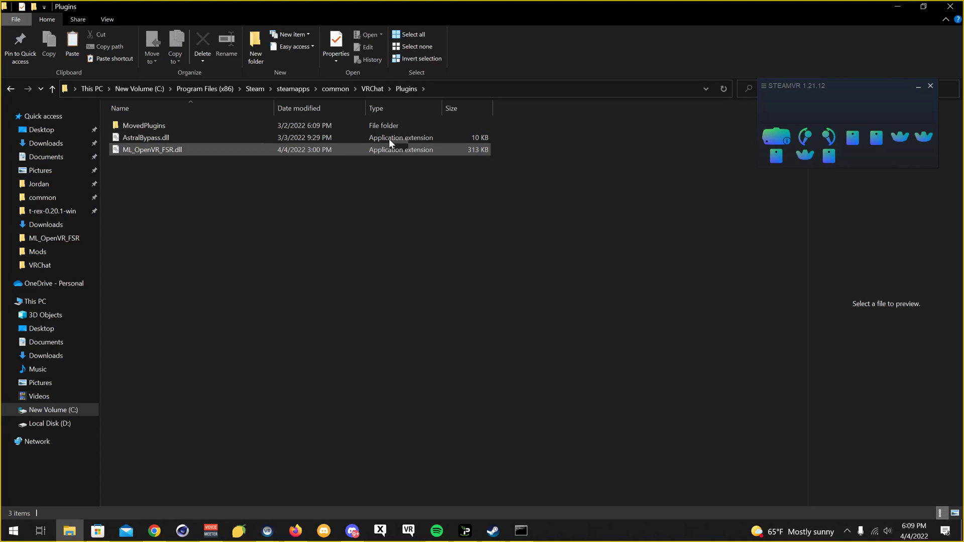
- Go back up to the VRChat game folder, check the options for creating a new folder, and select the Plugins folder
{"action": "left_click", "coordinate": [375, 91]}
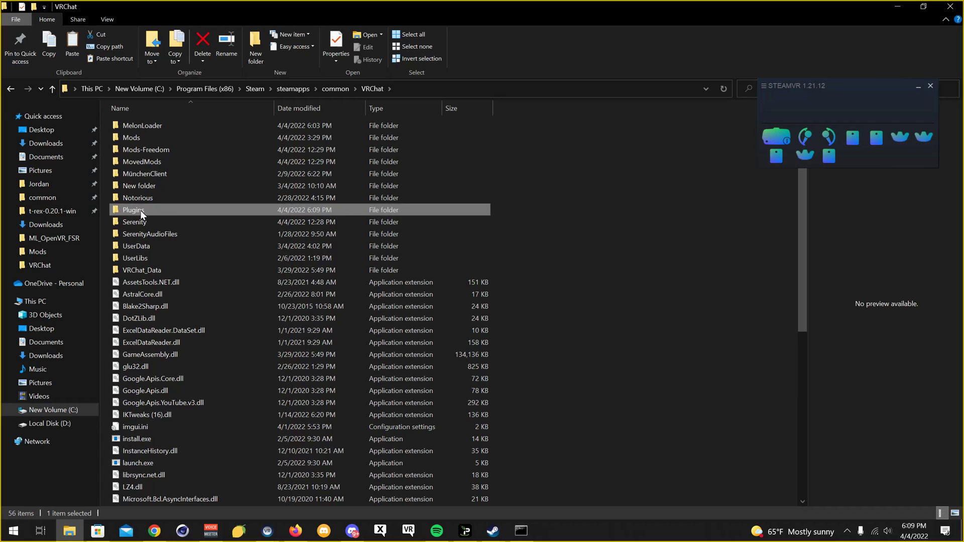
{"action": "right_click", "coordinate": [591, 279]}
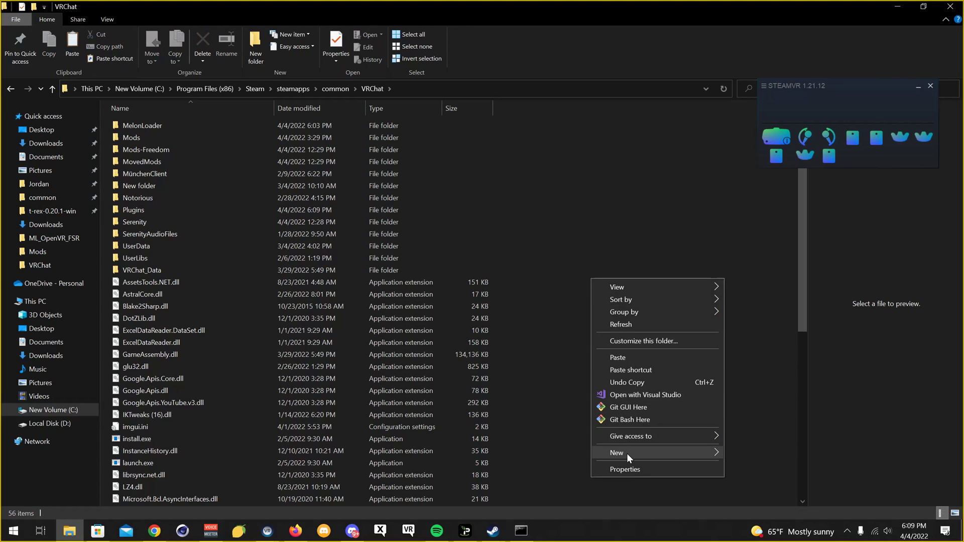
{"action": "left_click", "coordinate": [409, 134]}
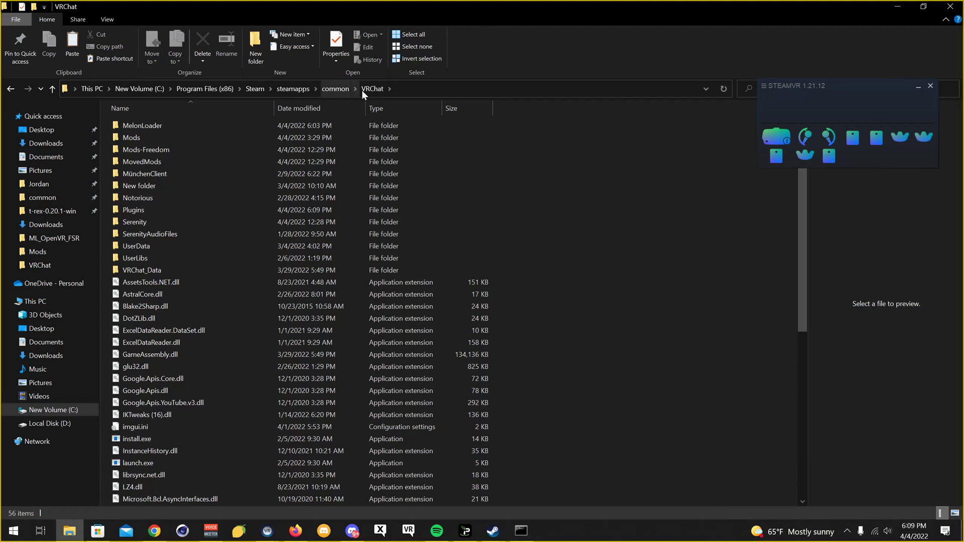
{"action": "right_click", "coordinate": [599, 279]}
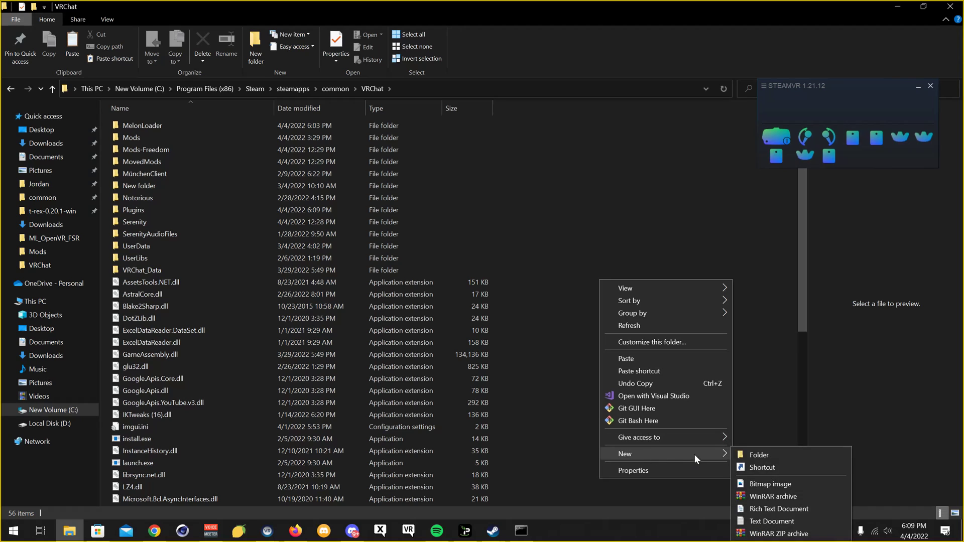
{"action": "left_click", "coordinate": [552, 202]}
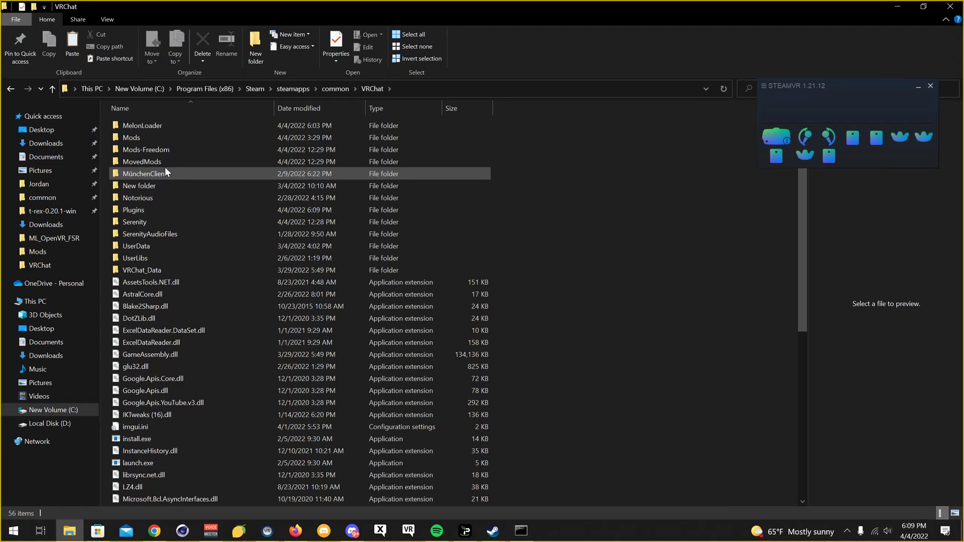
{"action": "left_click", "coordinate": [141, 211]}
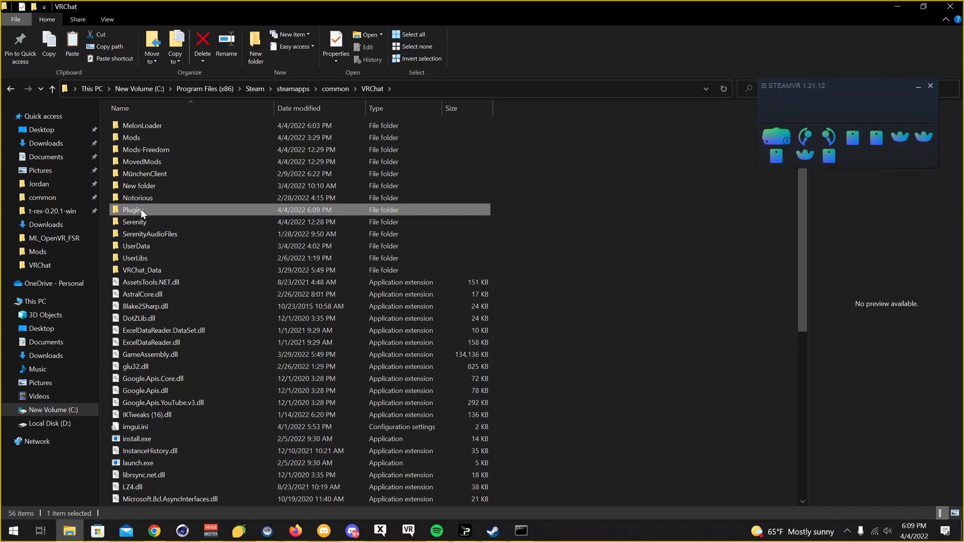
{"action": "mouse_move", "coordinate": [150, 208]}
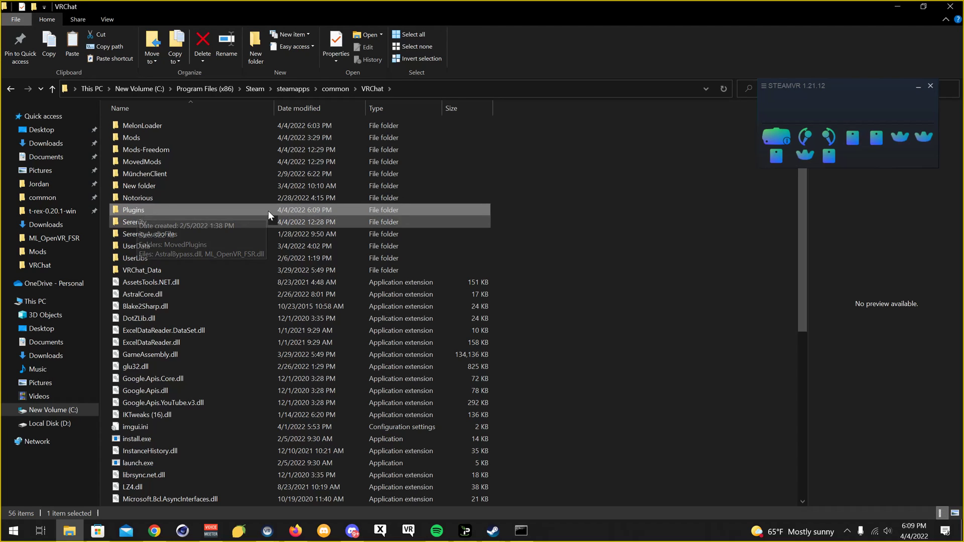
- Launch VRChat with the mod in place and close the game window once it has started
{"action": "left_click", "coordinate": [412, 535]}
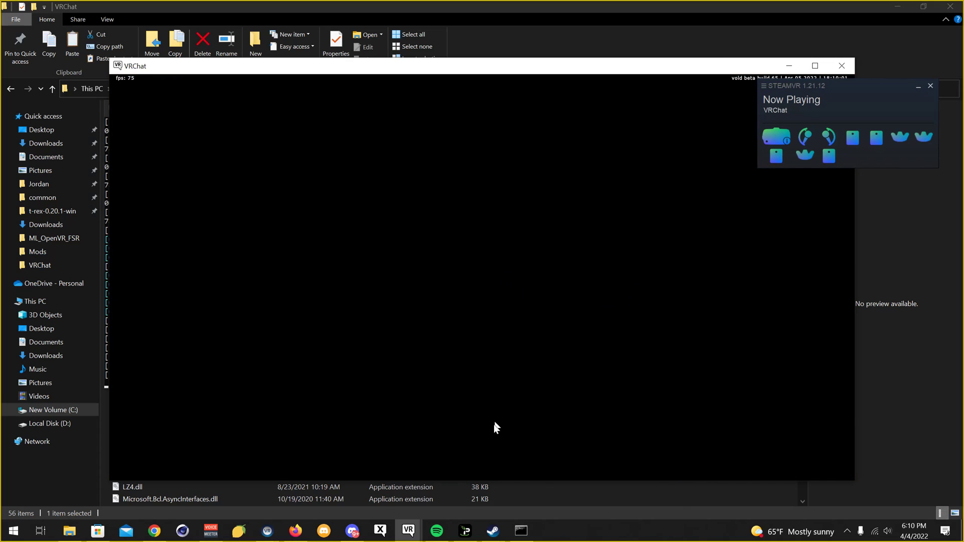
{"action": "left_click", "coordinate": [409, 530]}
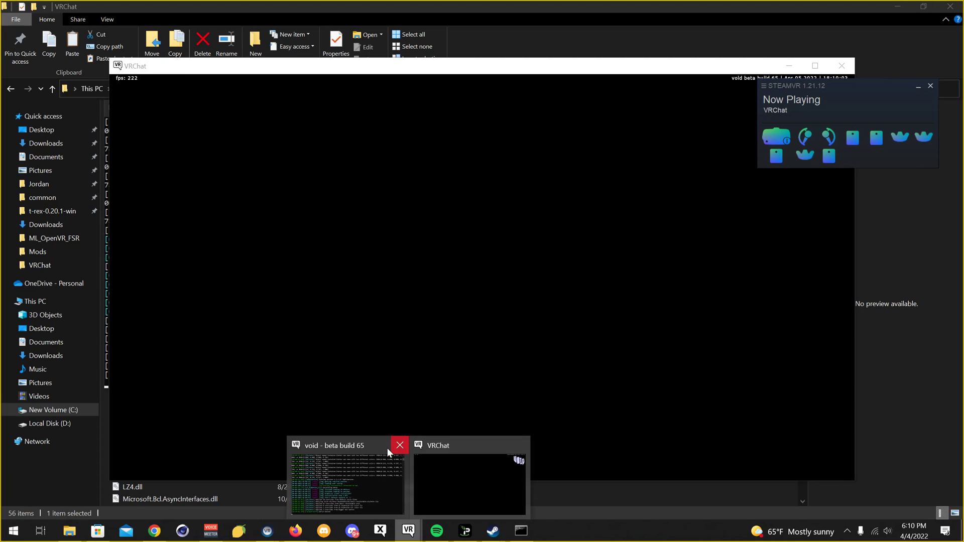
{"action": "mouse_move", "coordinate": [393, 443]}
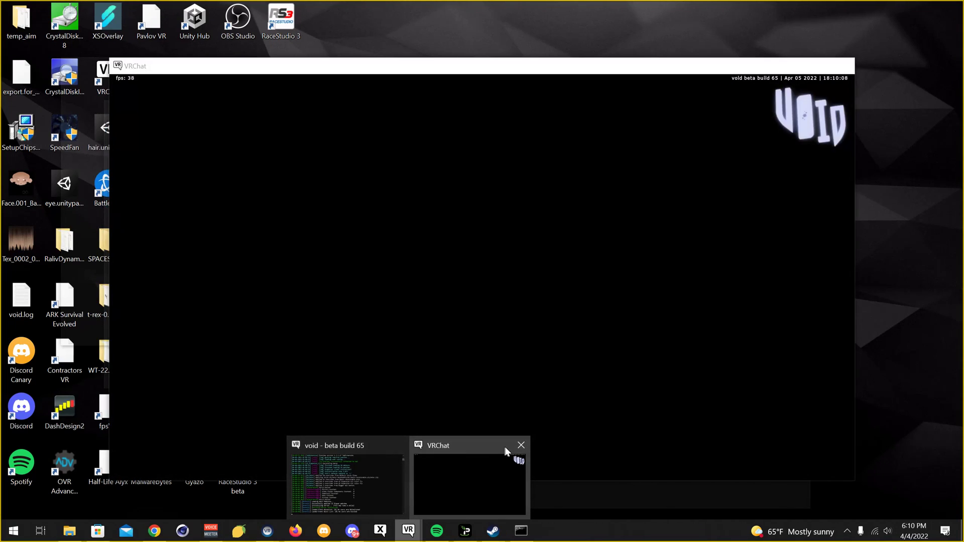
{"action": "left_click", "coordinate": [520, 445]}
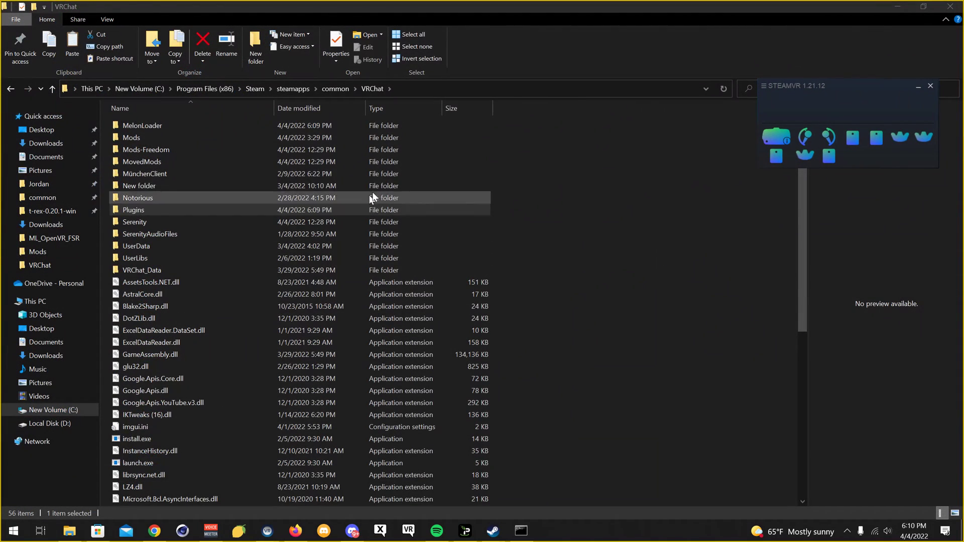
- Open the ML_OpenVR_FSR folder inside VRChat's UserData folder and select openvr_mod.cfg
{"action": "double_click", "coordinate": [136, 247]}
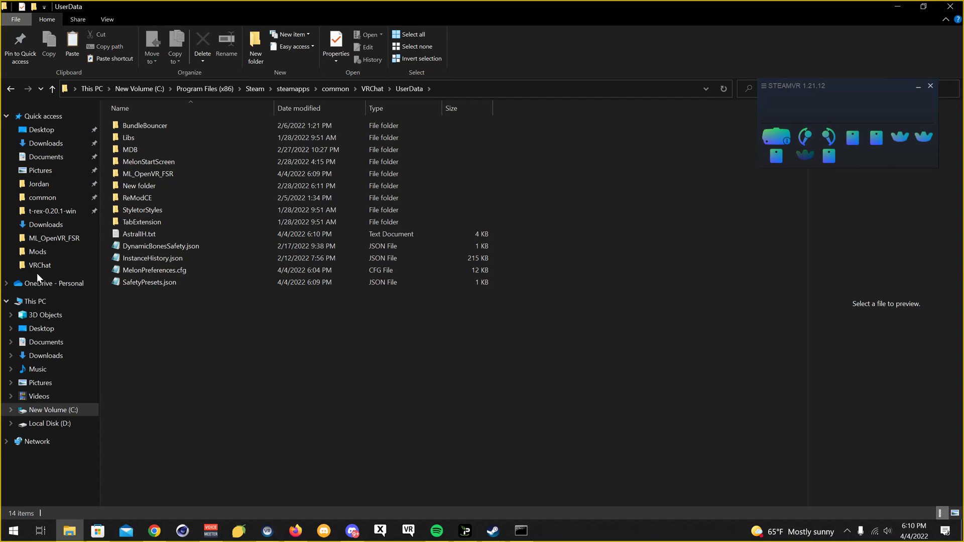
{"action": "left_click", "coordinate": [166, 173]}
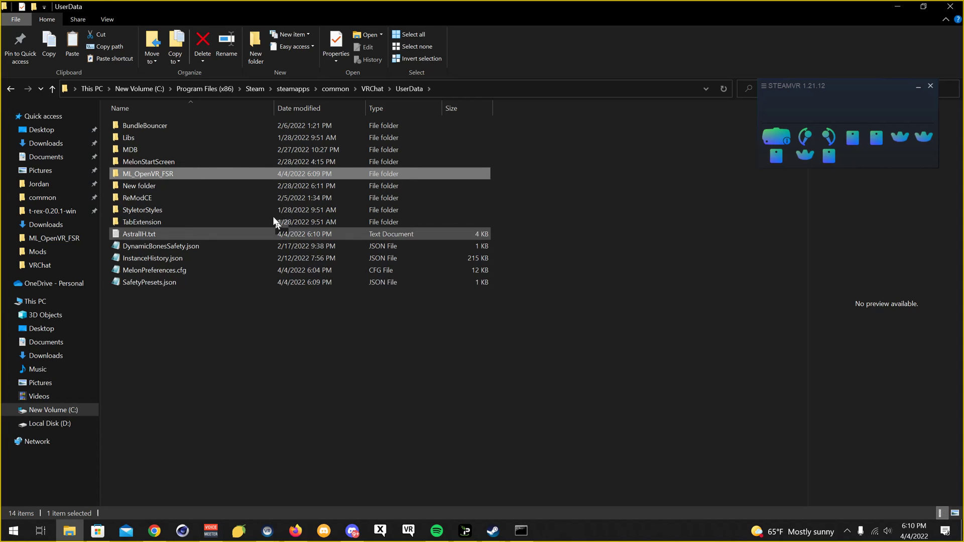
{"action": "key", "text": "Return"}
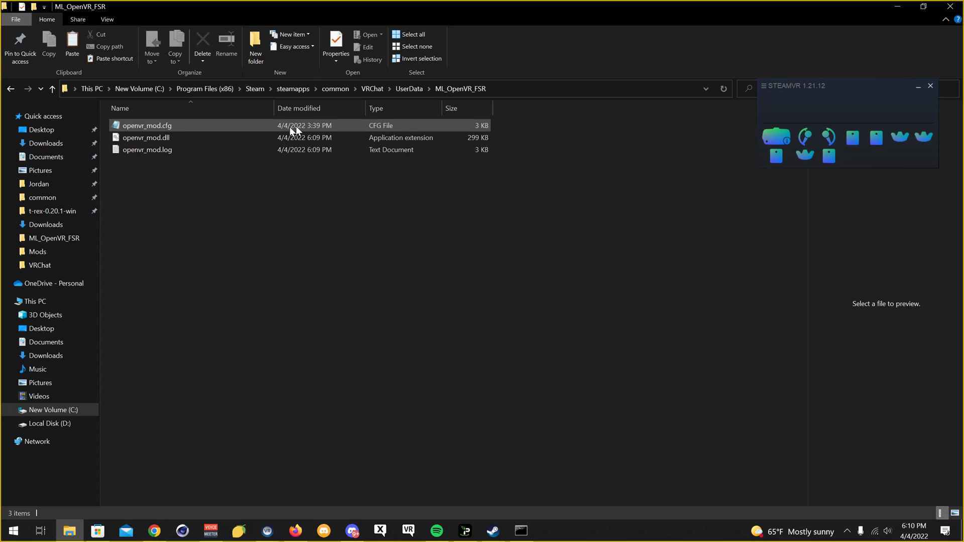
{"action": "left_click", "coordinate": [196, 137]}
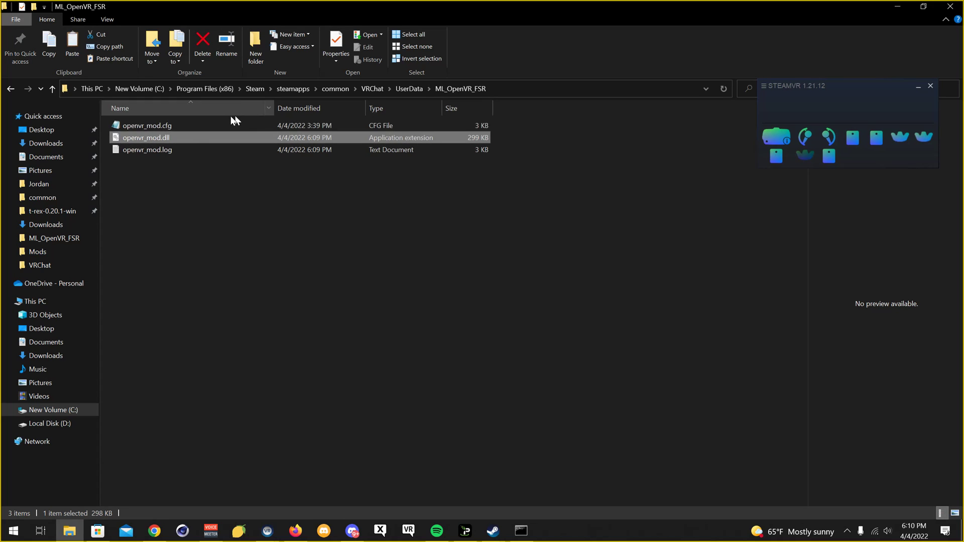
{"action": "left_click", "coordinate": [188, 125]}
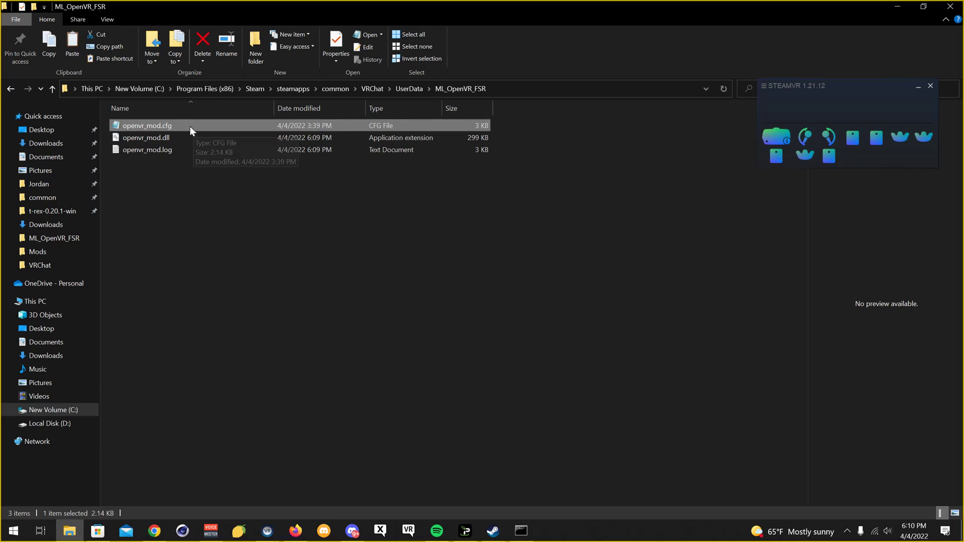
{"action": "right_click", "coordinate": [177, 126]}
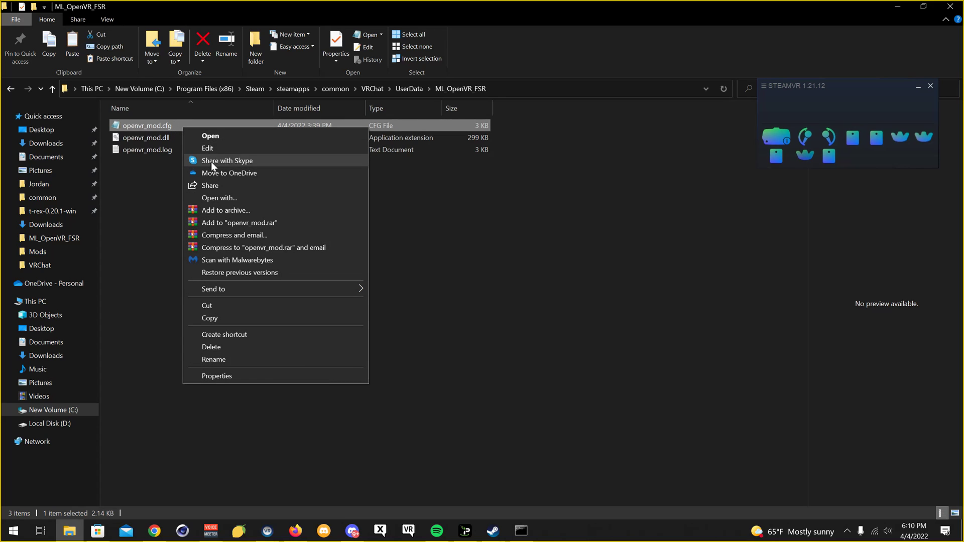
{"action": "left_click", "coordinate": [232, 199]}
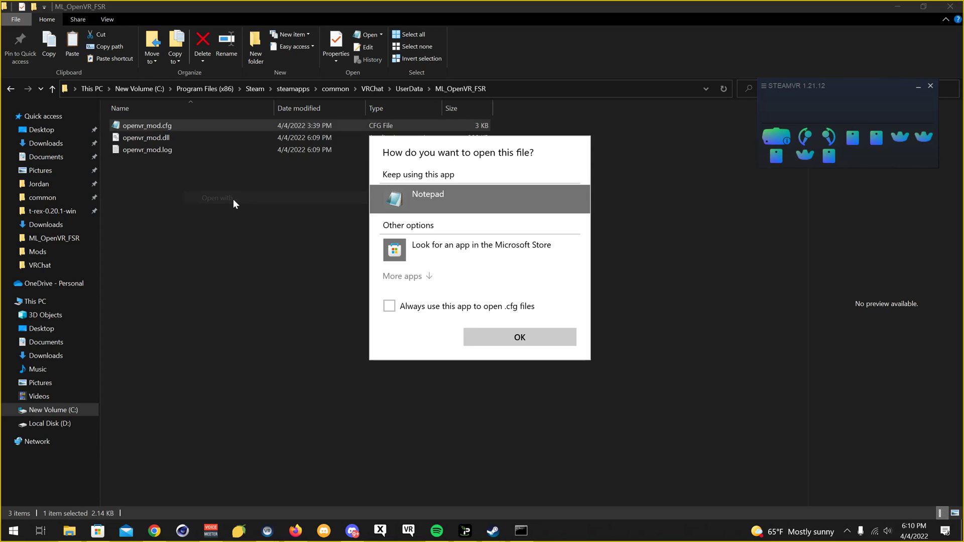
{"action": "left_click", "coordinate": [424, 280]}
{"action": "scroll", "coordinate": [441, 271], "scroll_direction": "up", "scroll_amount": 3}
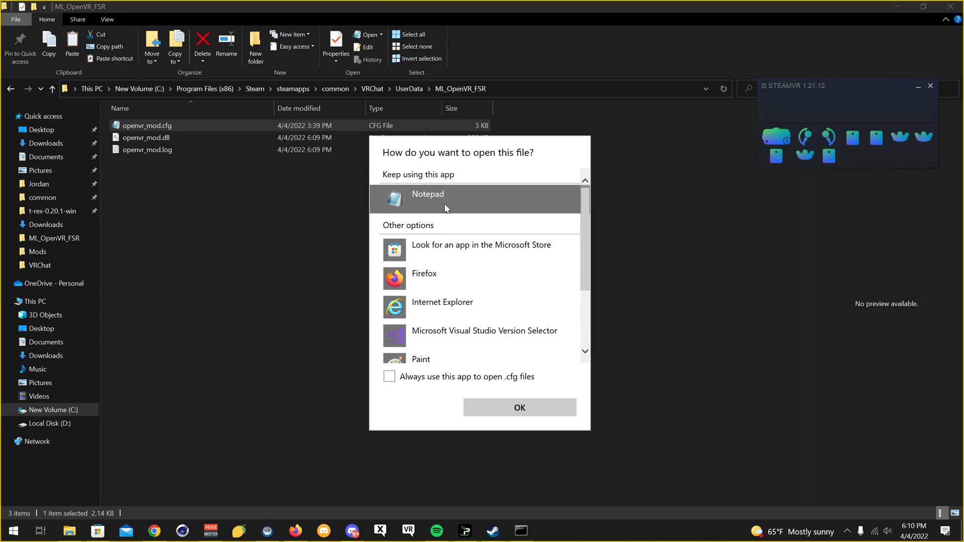
{"action": "left_click", "coordinate": [252, 284]}
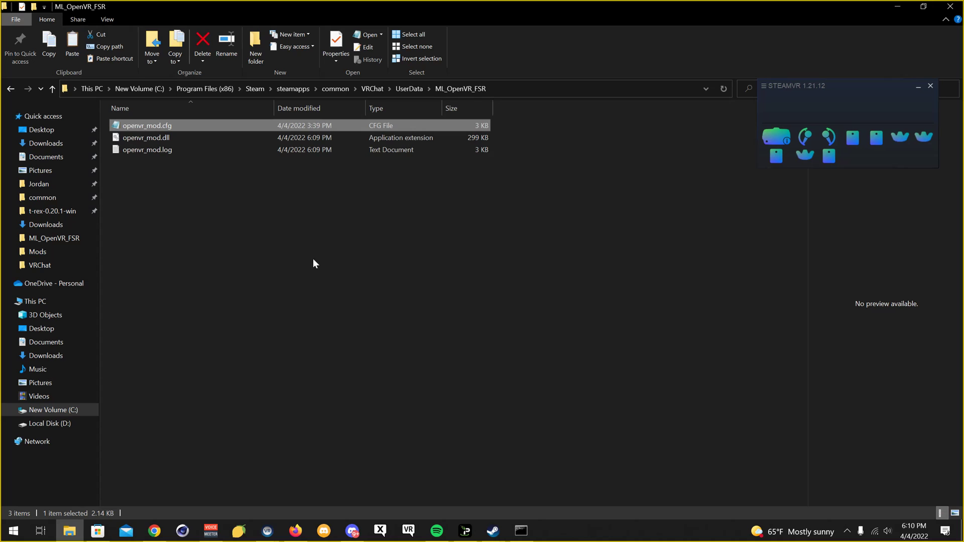
{"action": "right_click", "coordinate": [219, 120]}
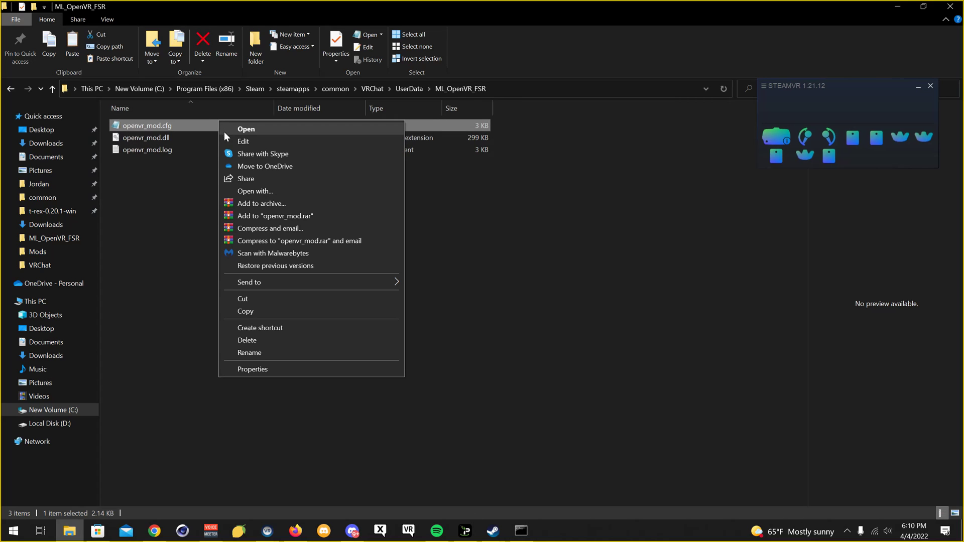
- Launch the .Notepad app and open openvr_mod.cfg from the ML_OpenVR_FSR folder in it
{"action": "left_click", "coordinate": [25, 536]}
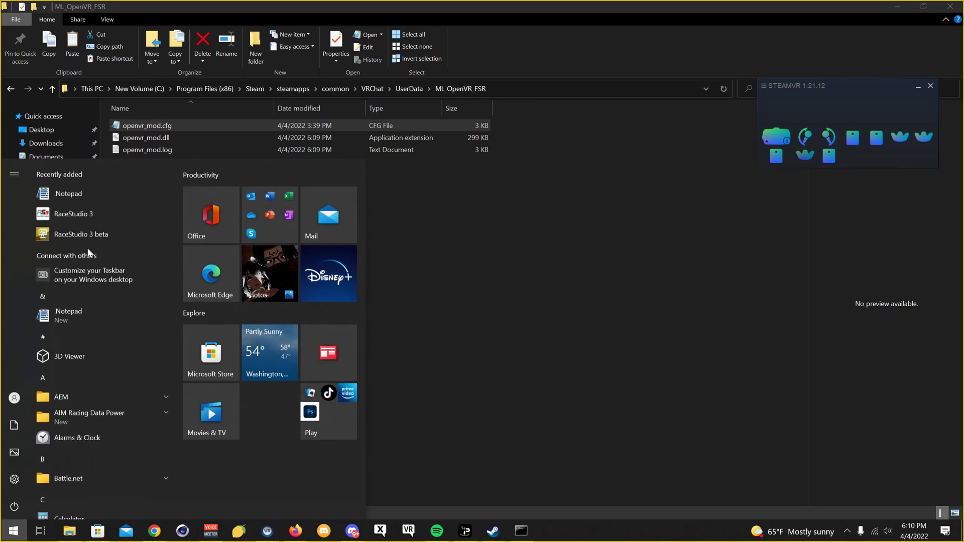
{"action": "left_click", "coordinate": [78, 191]}
{"action": "left_click", "coordinate": [39, 48]}
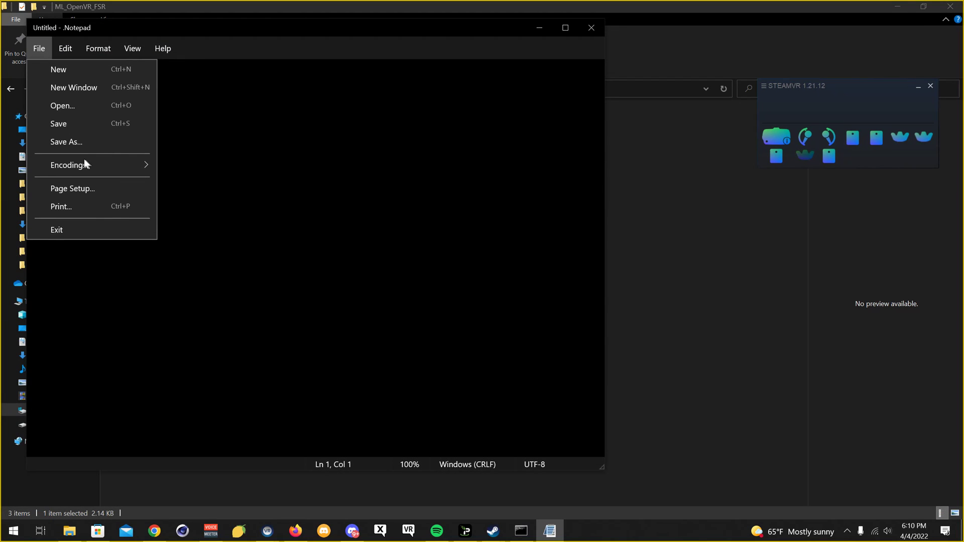
{"action": "left_click", "coordinate": [122, 107]}
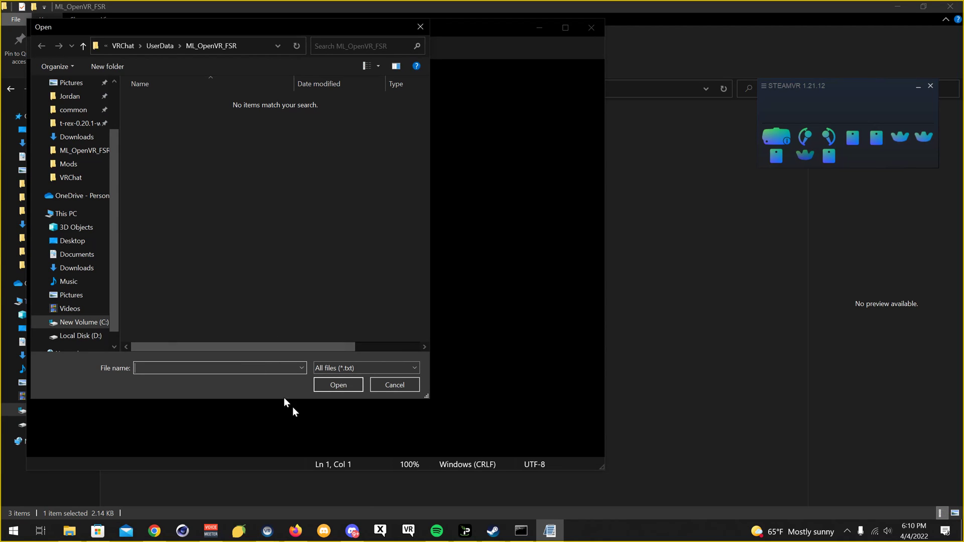
{"action": "type", "text": "op"}
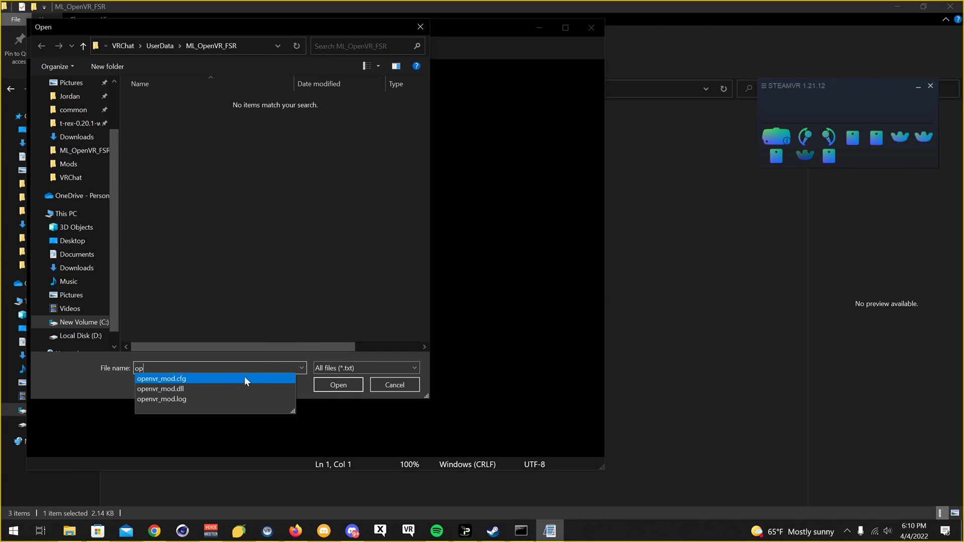
{"action": "left_click", "coordinate": [262, 379]}
{"action": "left_click", "coordinate": [360, 384]}
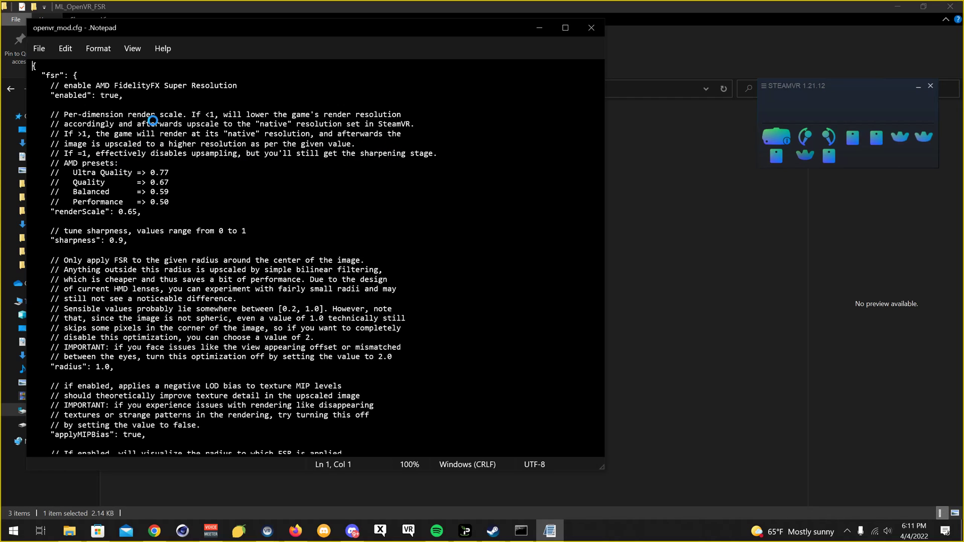
- Skim the FSR configuration file from the FidelityFX enable setting down to its last entries
{"action": "left_click", "coordinate": [187, 86]}
{"action": "scroll", "coordinate": [250, 216], "scroll_direction": "down", "scroll_amount": 3}
{"action": "scroll", "coordinate": [203, 202], "scroll_direction": "up", "scroll_amount": 3}
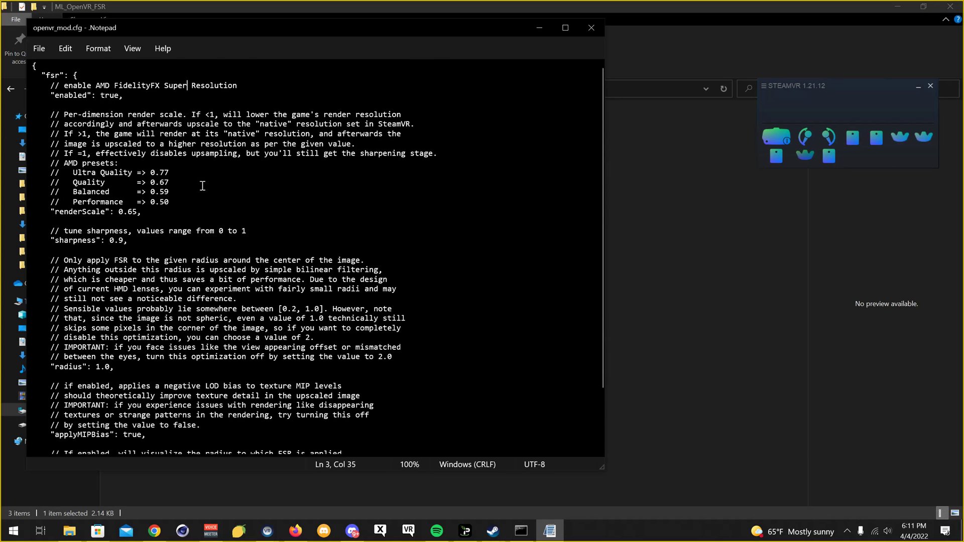
{"action": "scroll", "coordinate": [201, 188], "scroll_direction": "down", "scroll_amount": 3}
{"action": "scroll", "coordinate": [186, 201], "scroll_direction": "up", "scroll_amount": 3}
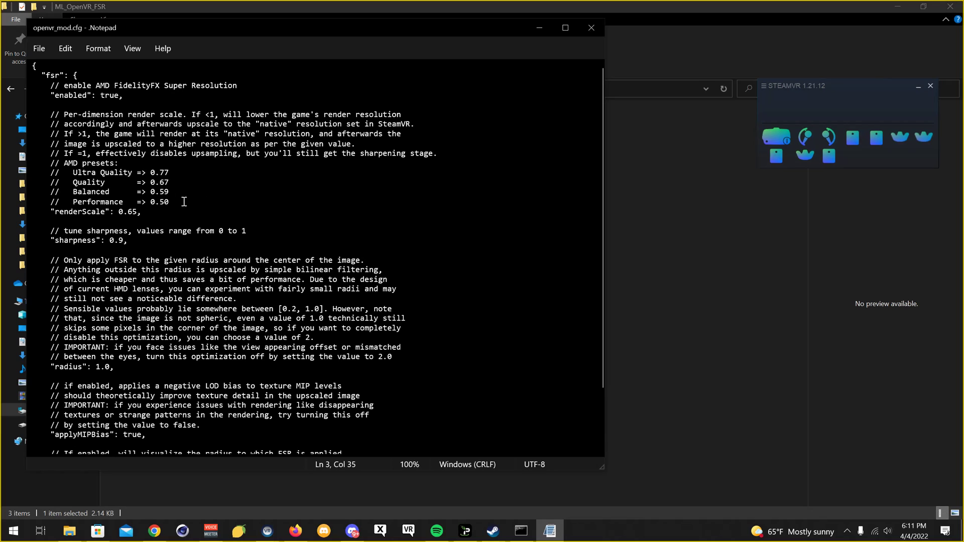
- Examine the renderScale setting together with the AMD presets and the comments on per-dimension render scale
{"action": "left_click", "coordinate": [119, 209]}
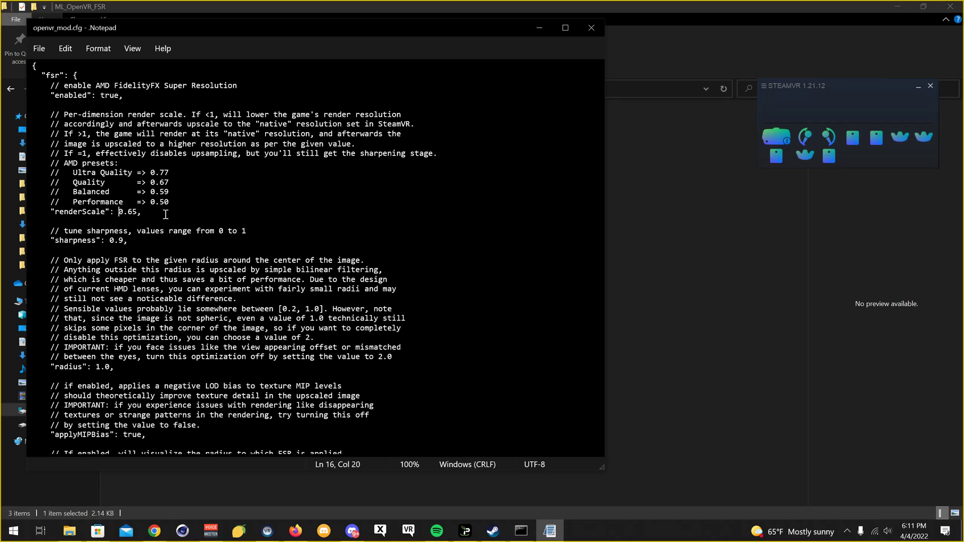
{"action": "left_click", "coordinate": [133, 212]}
{"action": "left_click", "coordinate": [129, 210]}
{"action": "left_click", "coordinate": [202, 211]}
{"action": "left_click", "coordinate": [128, 202]}
{"action": "left_click", "coordinate": [247, 114]}
{"action": "left_click", "coordinate": [270, 114]}
{"action": "left_click", "coordinate": [248, 114]}
{"action": "left_click", "coordinate": [352, 134]}
- Examine the sharpness setting, compare renderScale with the Quality and Performance presets, and view the remaining settings
{"action": "left_click", "coordinate": [68, 231]}
{"action": "left_click", "coordinate": [132, 240]}
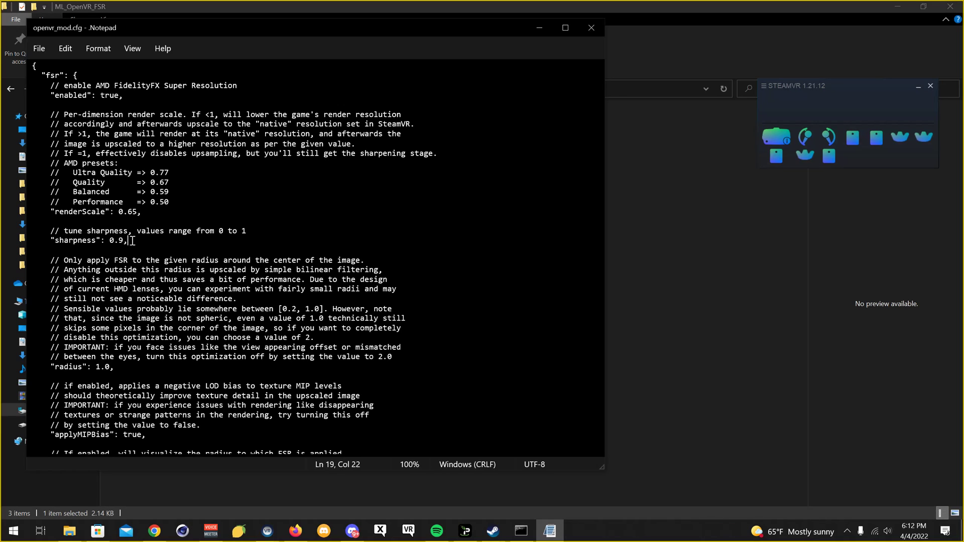
{"action": "left_click", "coordinate": [128, 211]}
{"action": "left_click", "coordinate": [171, 201]}
{"action": "left_click", "coordinate": [94, 184]}
{"action": "left_click", "coordinate": [119, 182]}
{"action": "scroll", "coordinate": [289, 241], "scroll_direction": "down", "scroll_amount": 3}
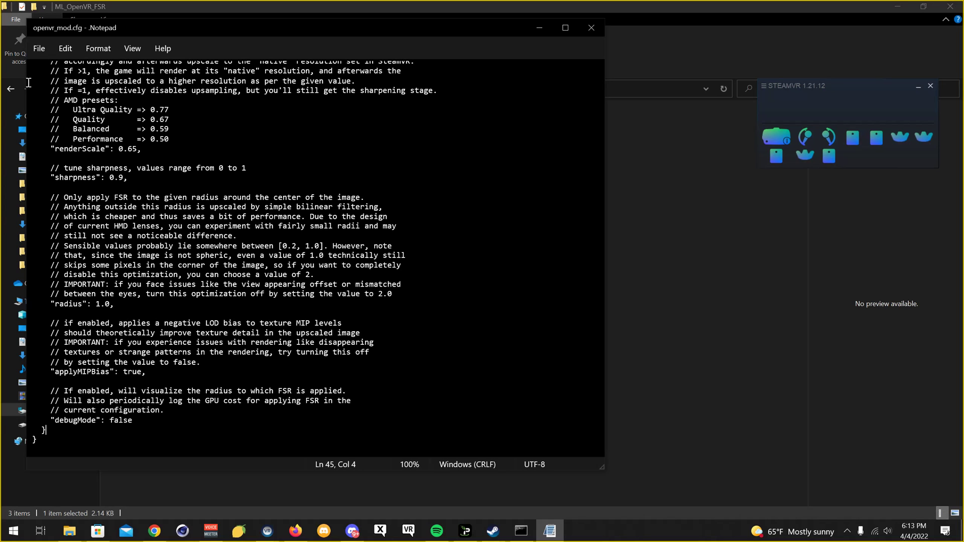
- Close openvr_mod.cfg in the text editor and launch VRChat with the mod loader
{"action": "left_click", "coordinate": [39, 48]}
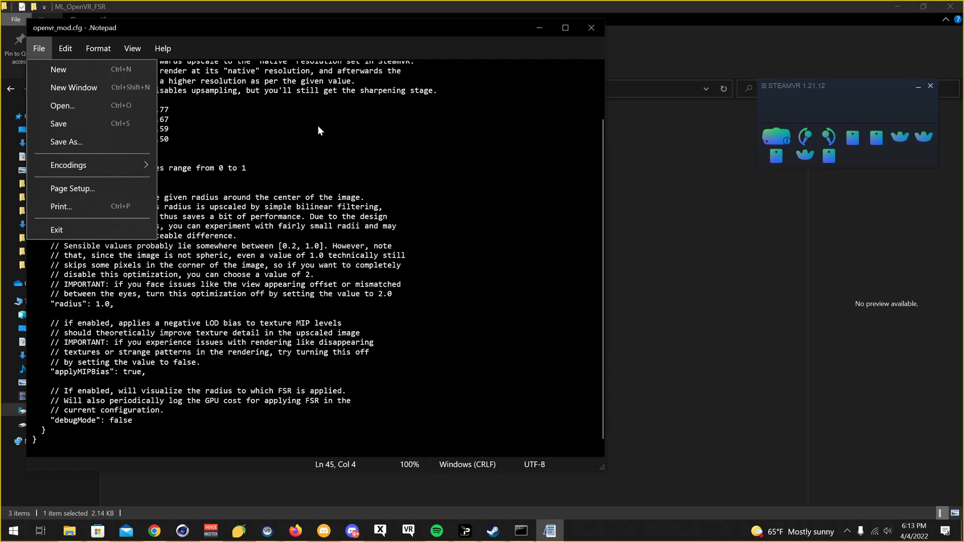
{"action": "left_click", "coordinate": [593, 27]}
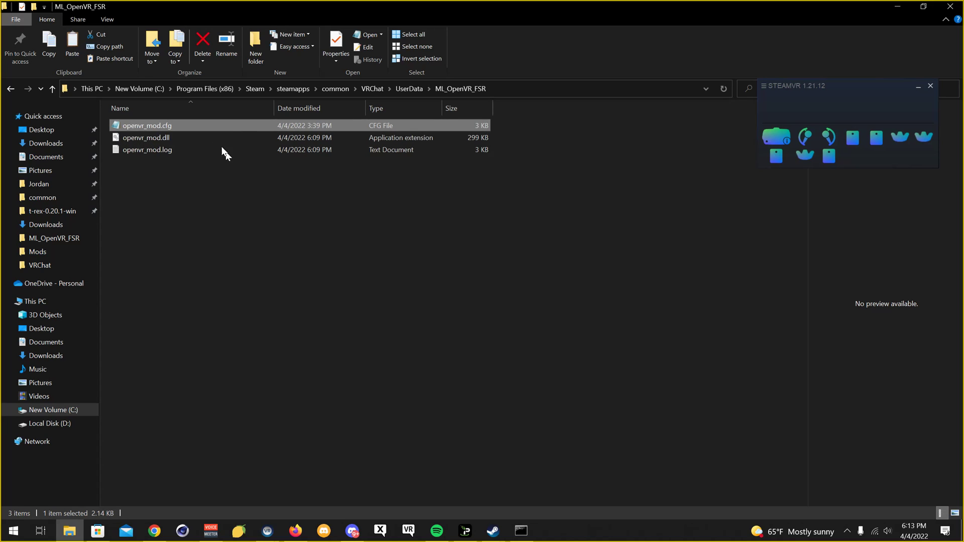
{"action": "key", "text": "F2"}
{"action": "left_click", "coordinate": [408, 531]}
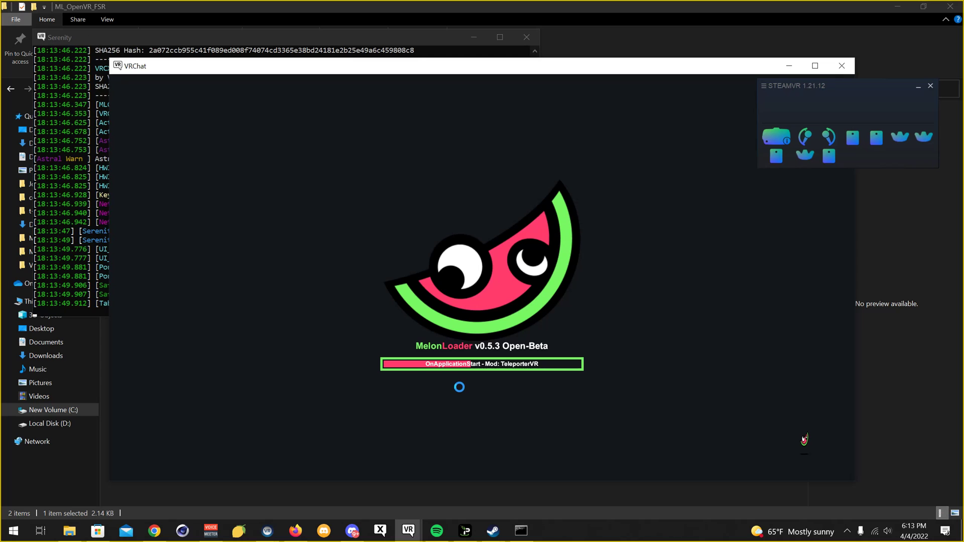
- Bring up SteamVR's VR View window and maximize the VRChat window once the game has loaded
{"action": "mouse_move", "coordinate": [269, 533]}
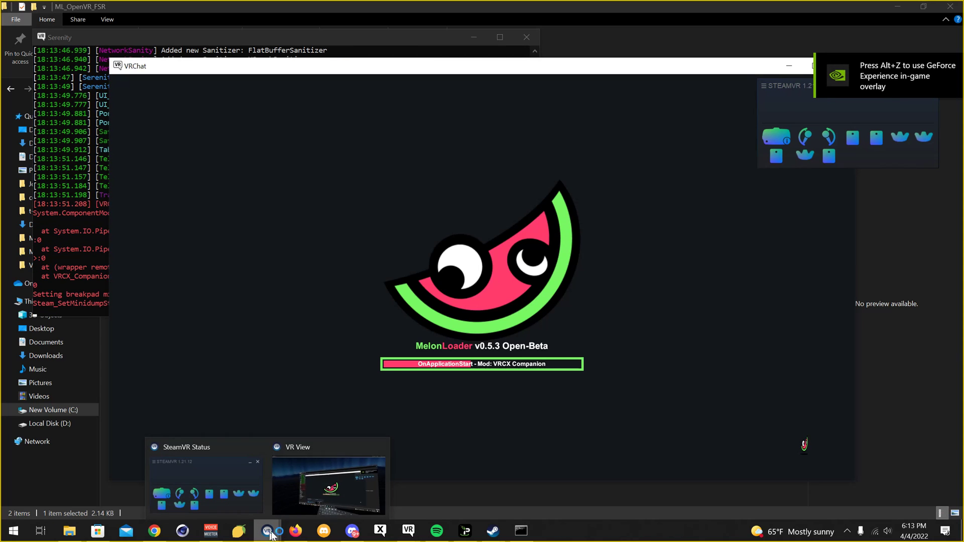
{"action": "left_click", "coordinate": [346, 483]}
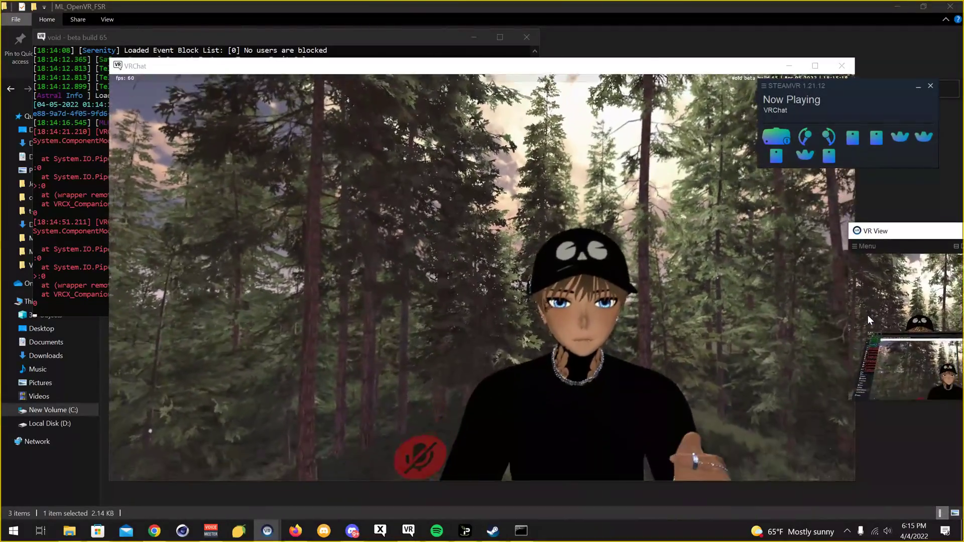
{"action": "left_click", "coordinate": [813, 65]}
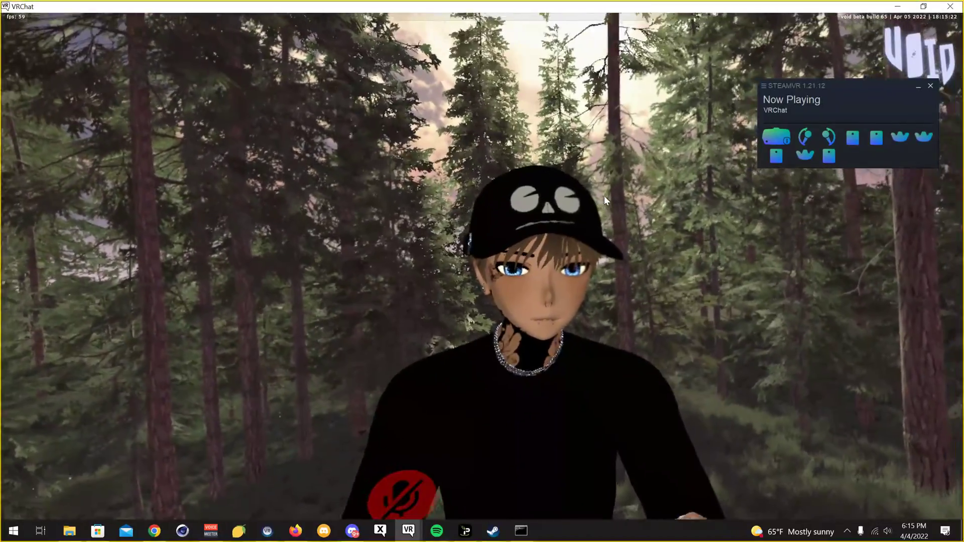
- Bring SteamVR's VR View in front of VRChat, move it fully onto the screen and maximize it
{"action": "left_click", "coordinate": [271, 531]}
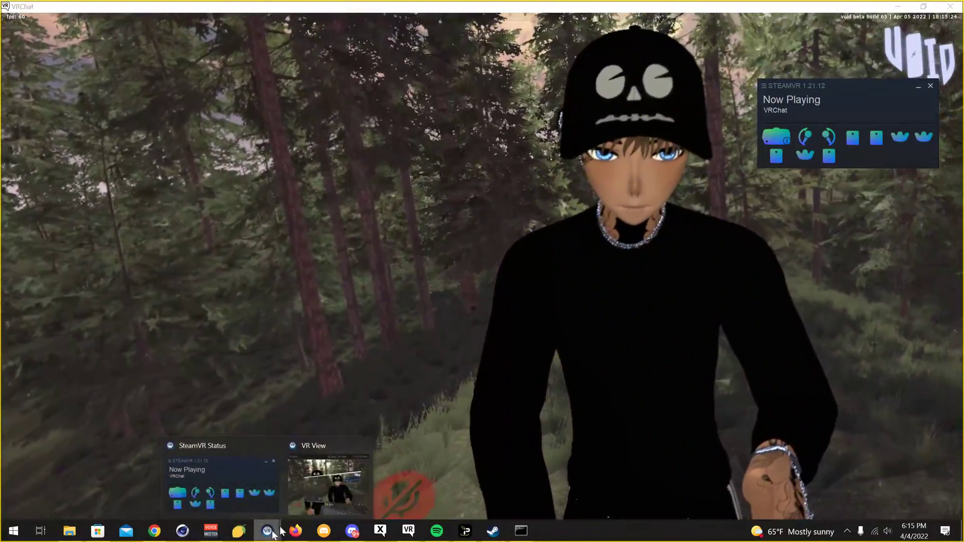
{"action": "left_click", "coordinate": [342, 471]}
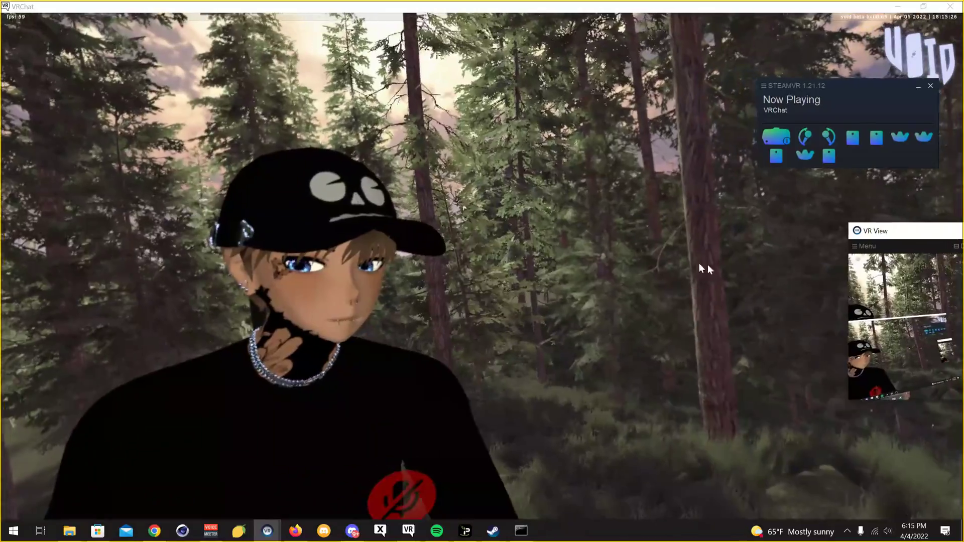
{"action": "left_click", "coordinate": [274, 532]}
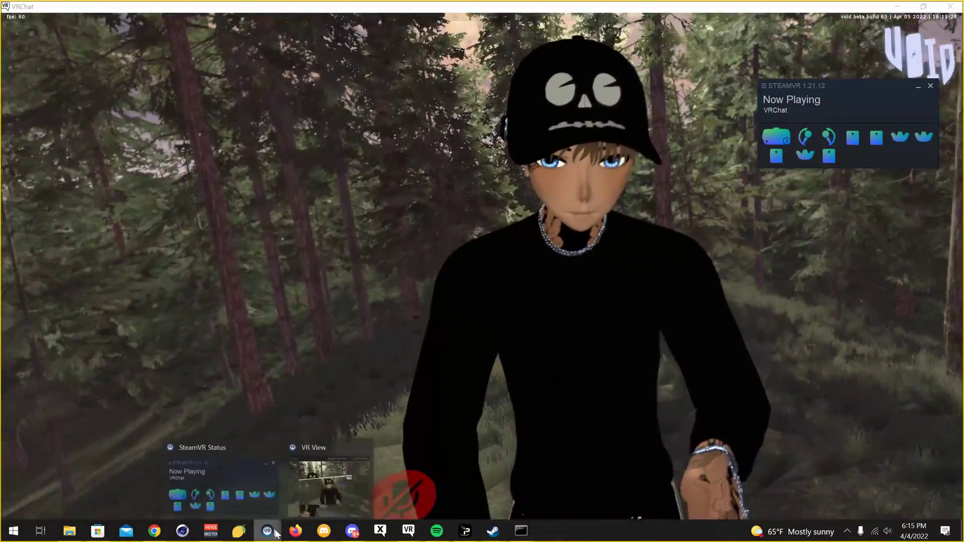
{"action": "left_click", "coordinate": [329, 481]}
{"action": "left_click_drag", "start_coordinate": [921, 230], "coordinate": [354, 259]}
{"action": "left_click", "coordinate": [417, 254]}
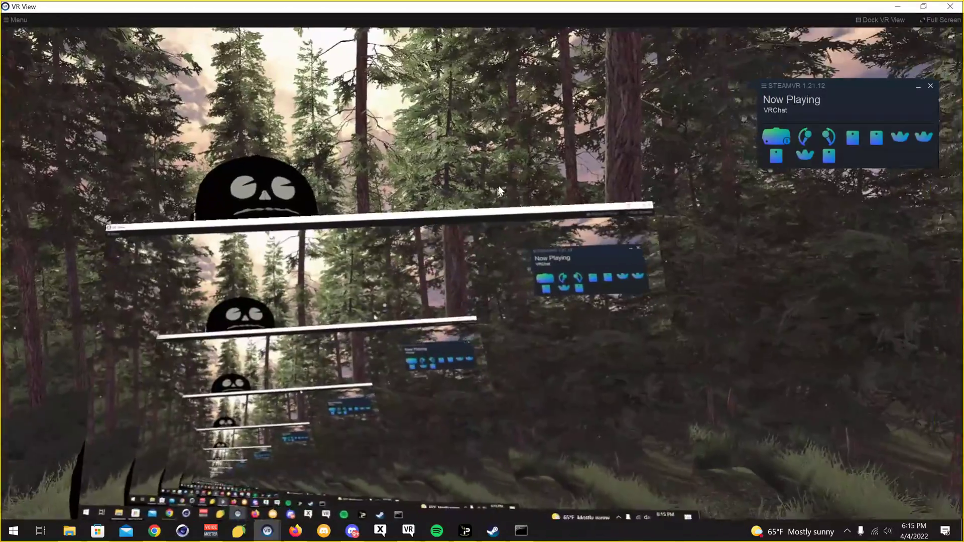